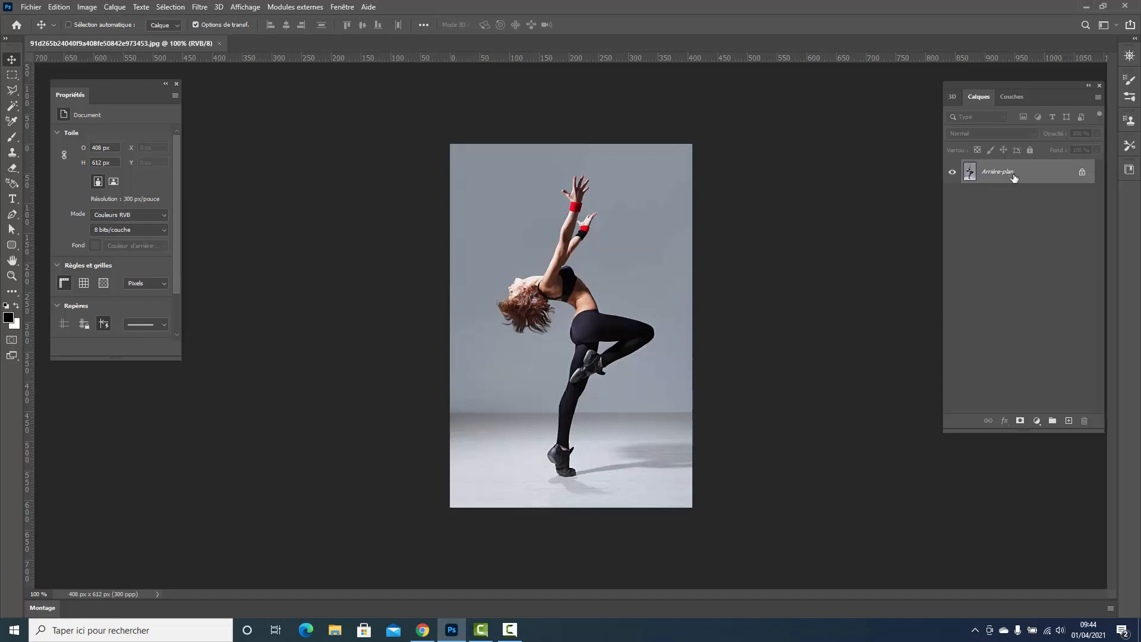
Step: Convert the background into the regular layer Calque 0 and open the Filter Gallery for it
{"action": "double_click", "coordinate": [1045, 177]}
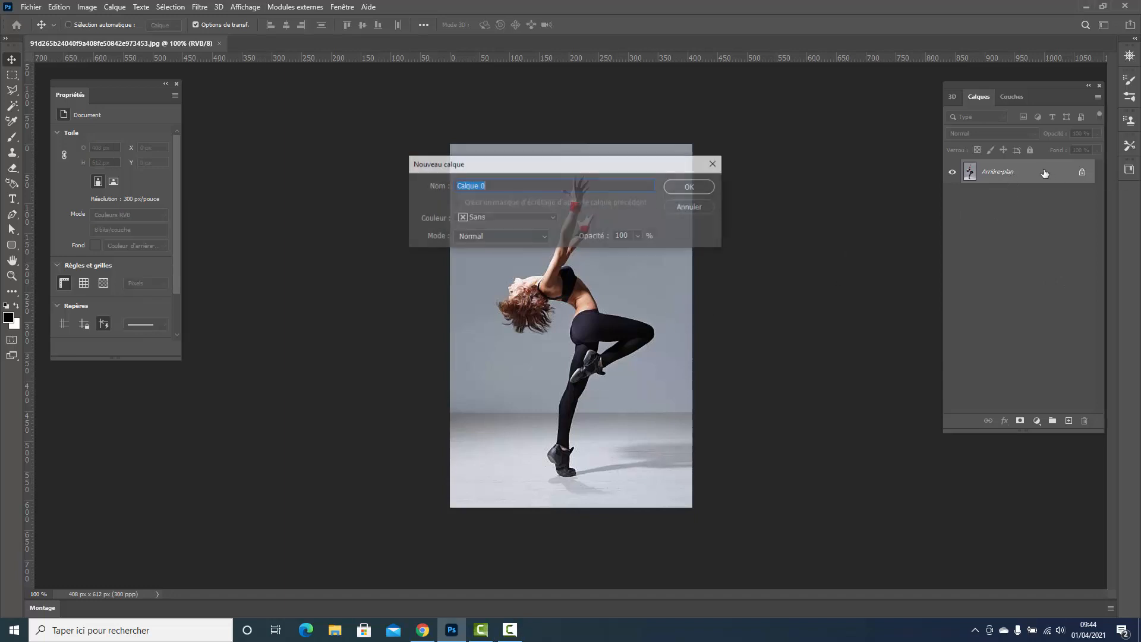
{"action": "left_click", "coordinate": [698, 185]}
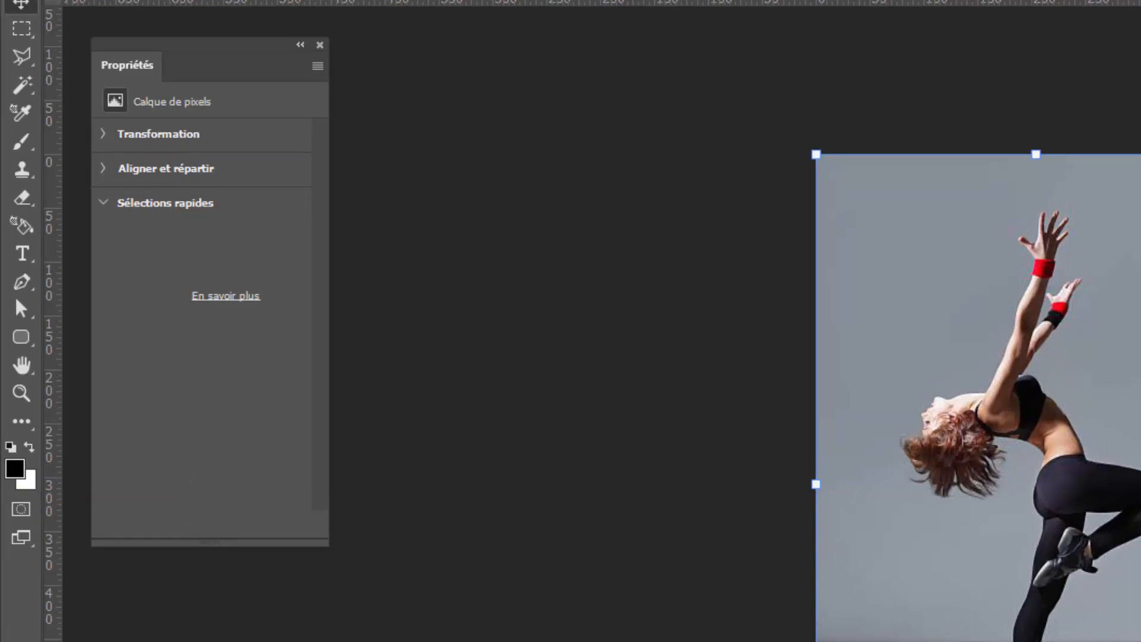
{"action": "left_click", "coordinate": [364, 77]}
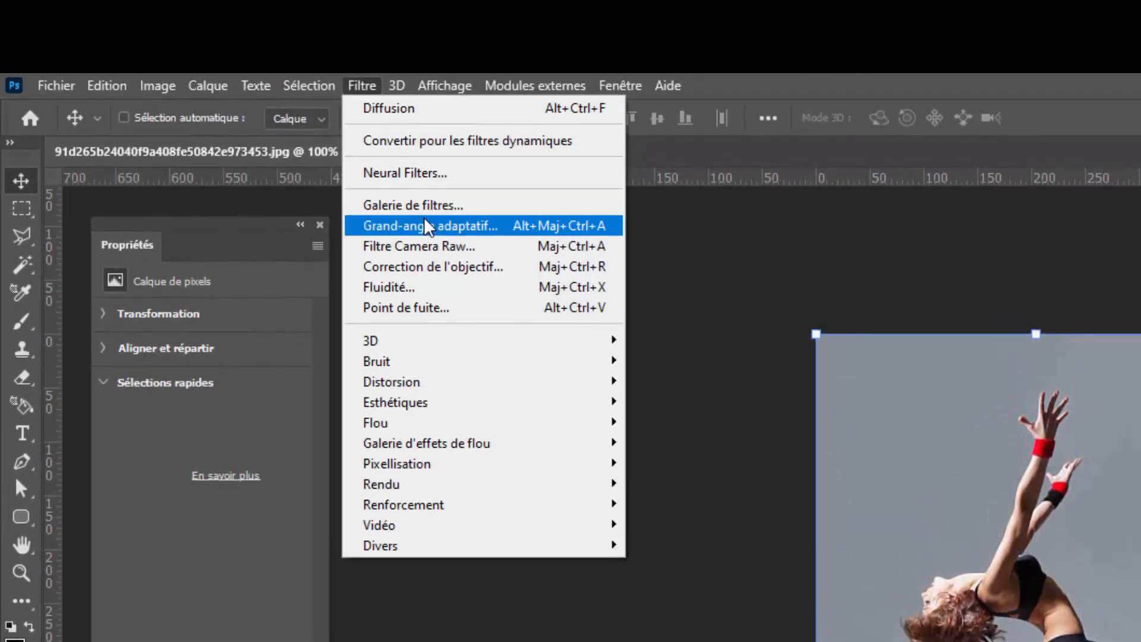
{"action": "left_click", "coordinate": [425, 205]}
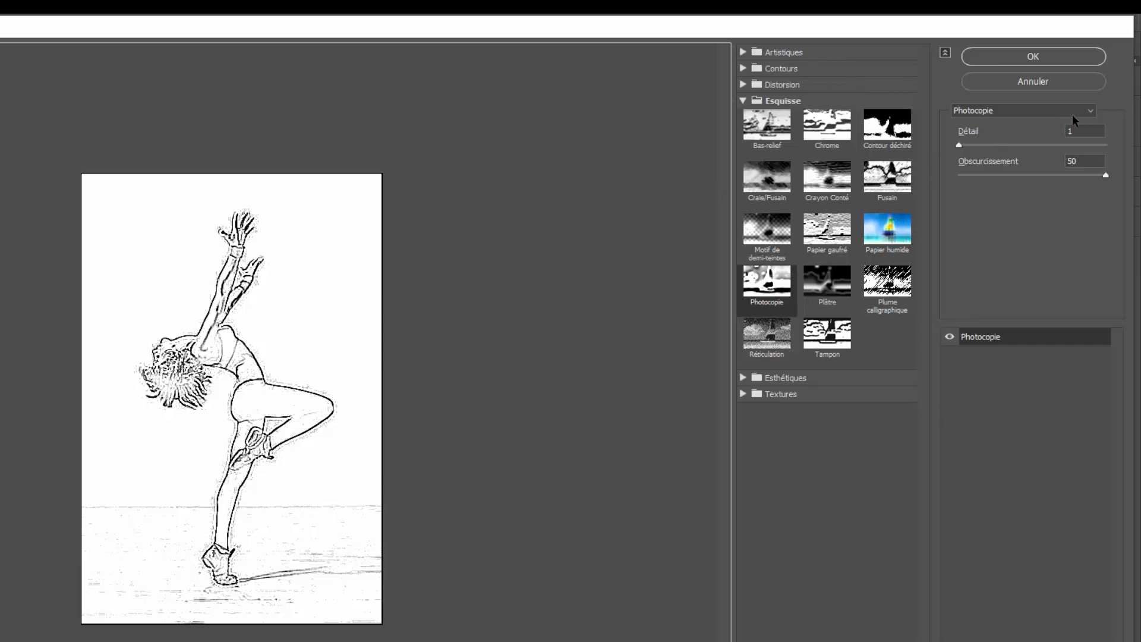
Step: Apply the Photocopie sketch filter to the dancer photo with Détail 1 and Obscurcissement 50
{"action": "left_click", "coordinate": [1091, 111]}
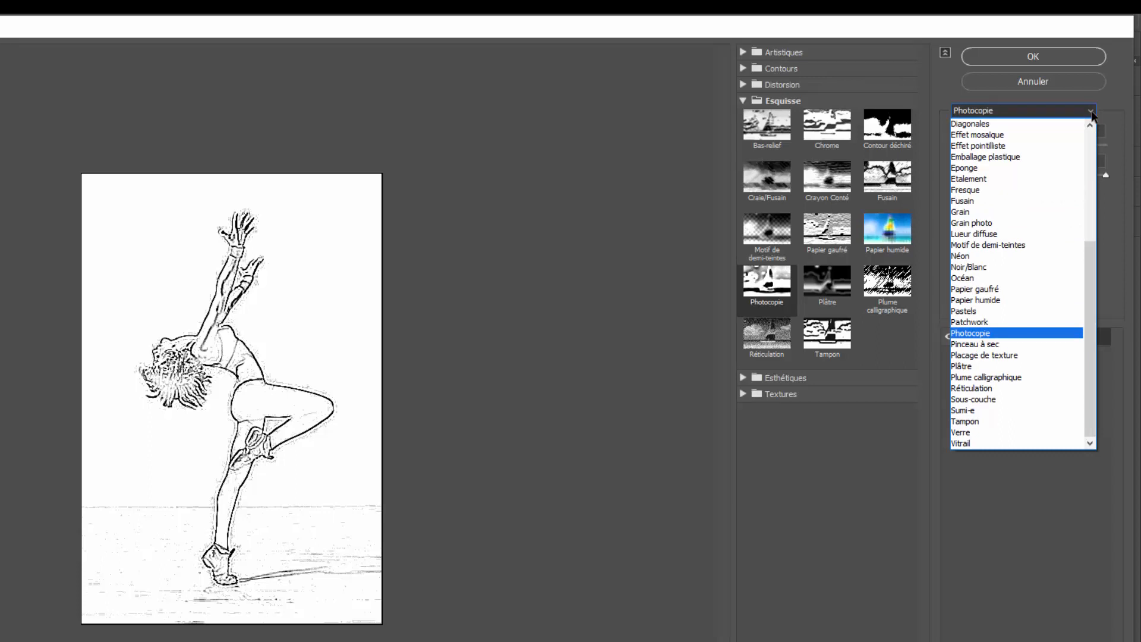
{"action": "left_click", "coordinate": [1013, 337]}
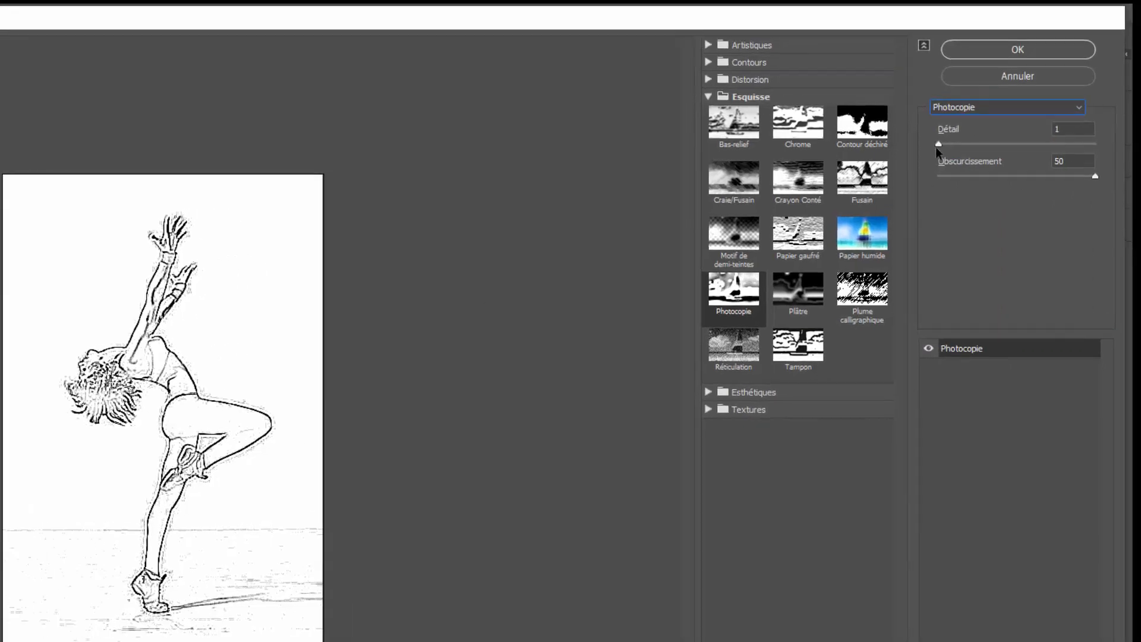
{"action": "left_click", "coordinate": [937, 145]}
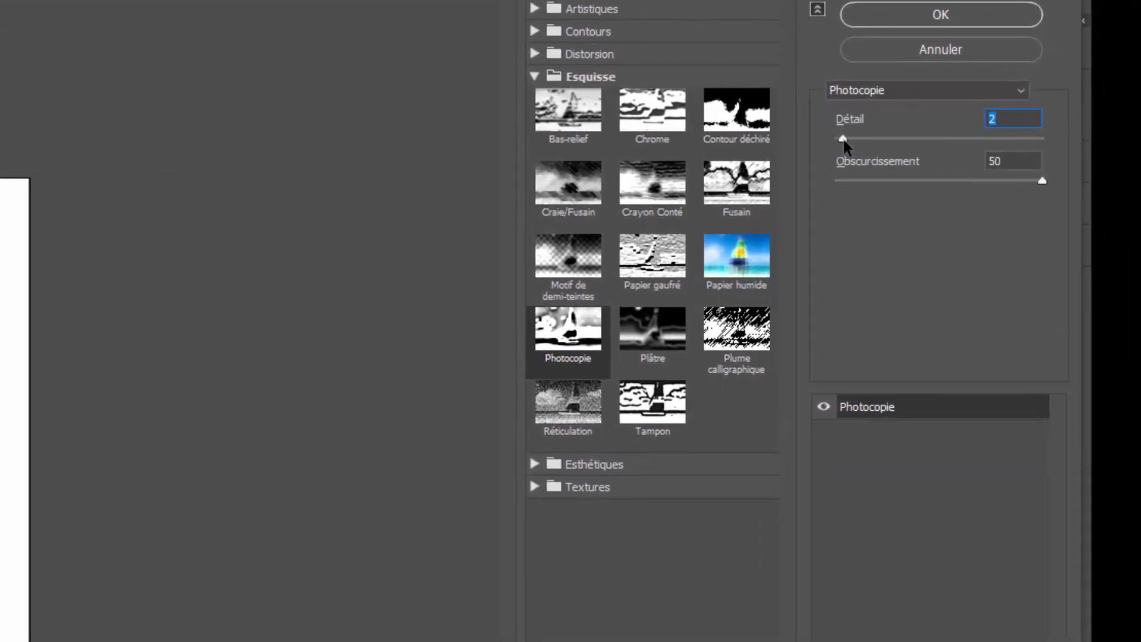
{"action": "left_click_drag", "start_coordinate": [844, 141], "coordinate": [825, 134]}
{"action": "left_click", "coordinate": [937, 17]}
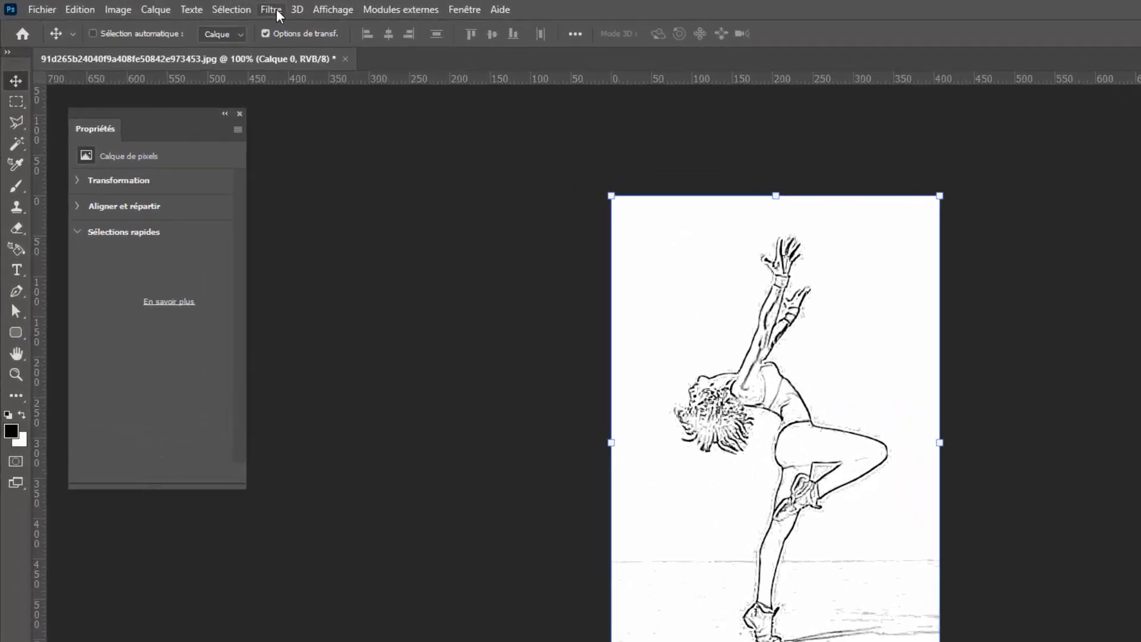
Step: Apply the Diffusion stylize filter in Anisotrope mode to smooth the sketch lines
{"action": "left_click", "coordinate": [201, 8]}
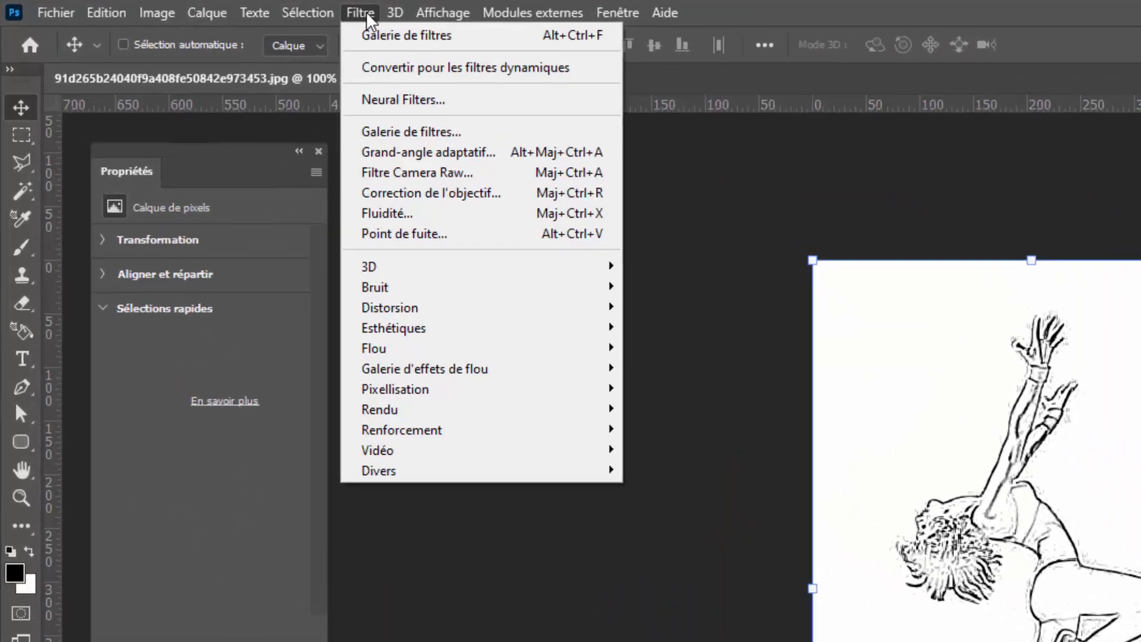
{"action": "mouse_move", "coordinate": [425, 329]}
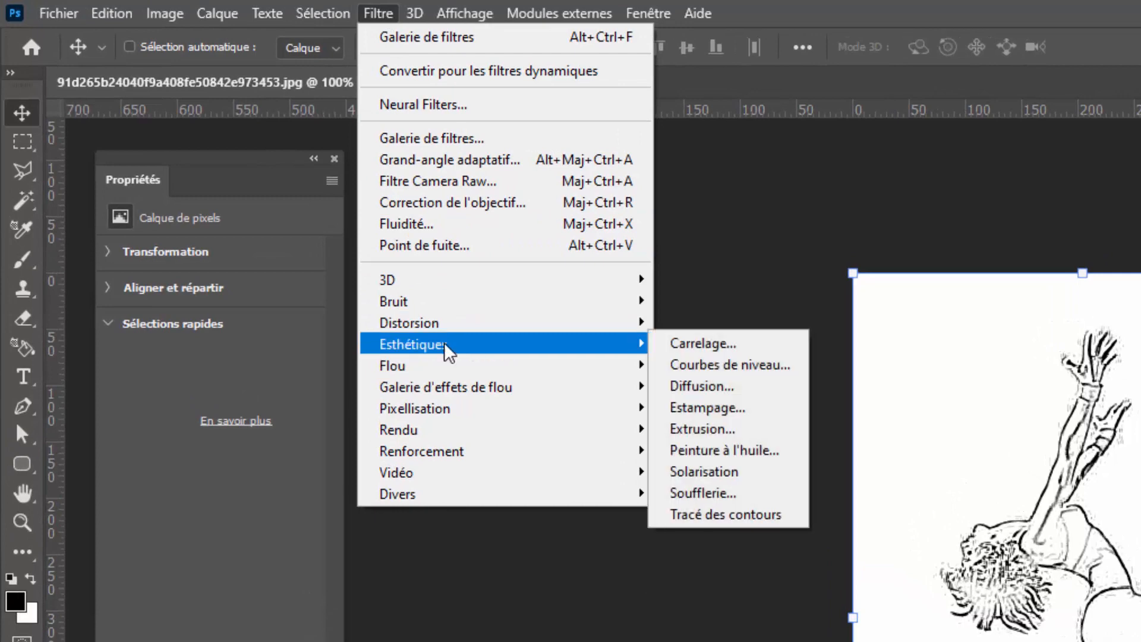
{"action": "left_click", "coordinate": [680, 387]}
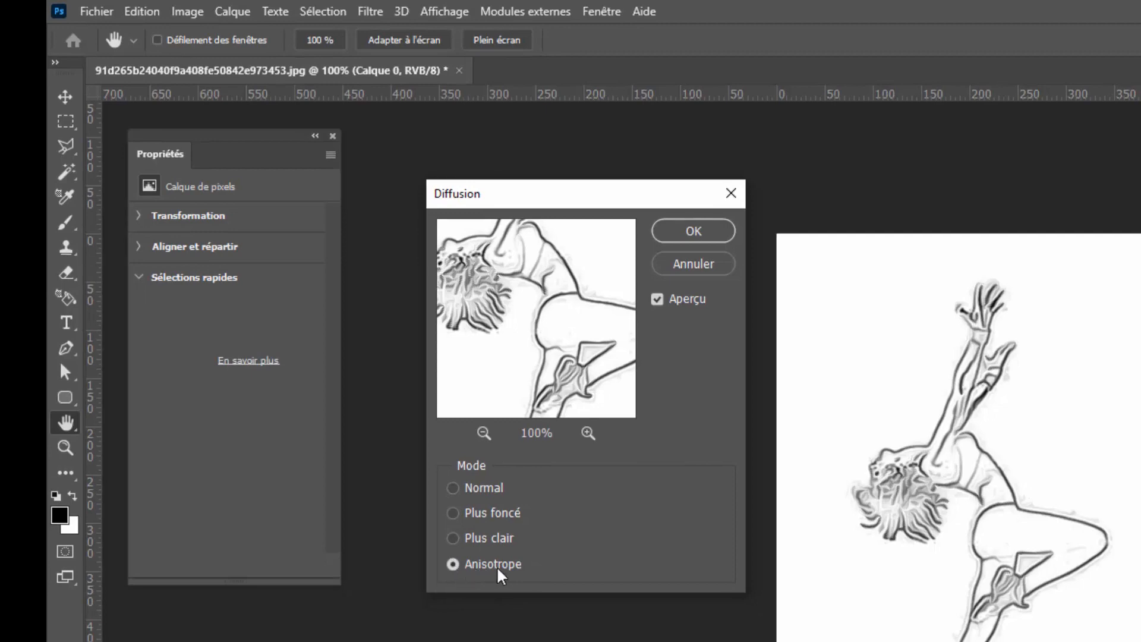
{"action": "left_click", "coordinate": [692, 233]}
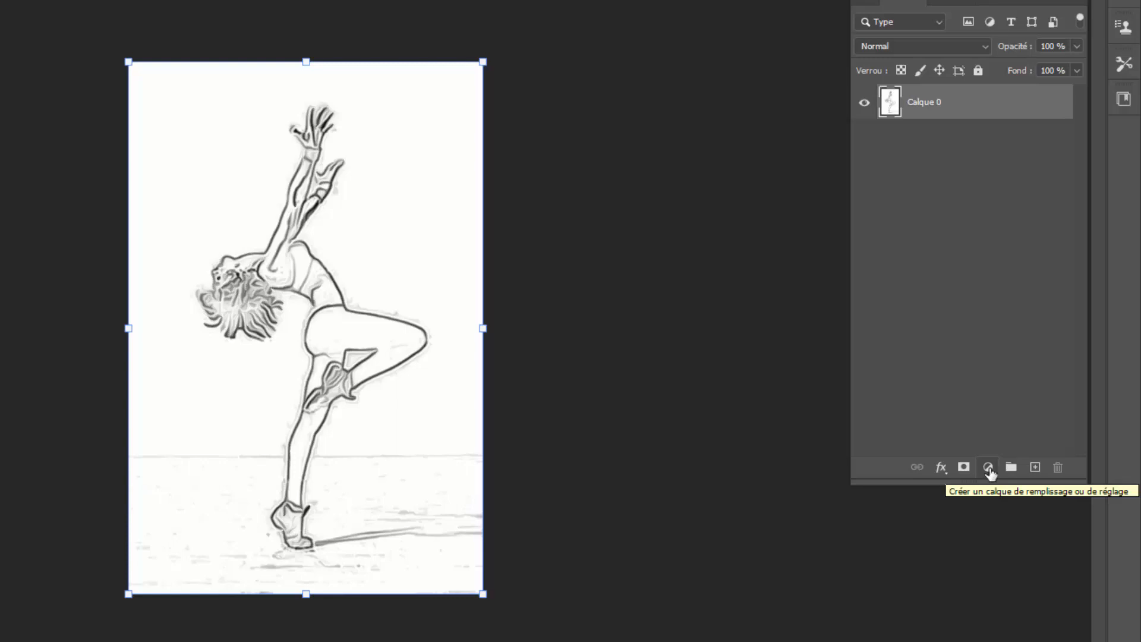
Step: Add a Levels adjustment layer and set its white input level to 200 to clean the background
{"action": "left_click", "coordinate": [989, 468]}
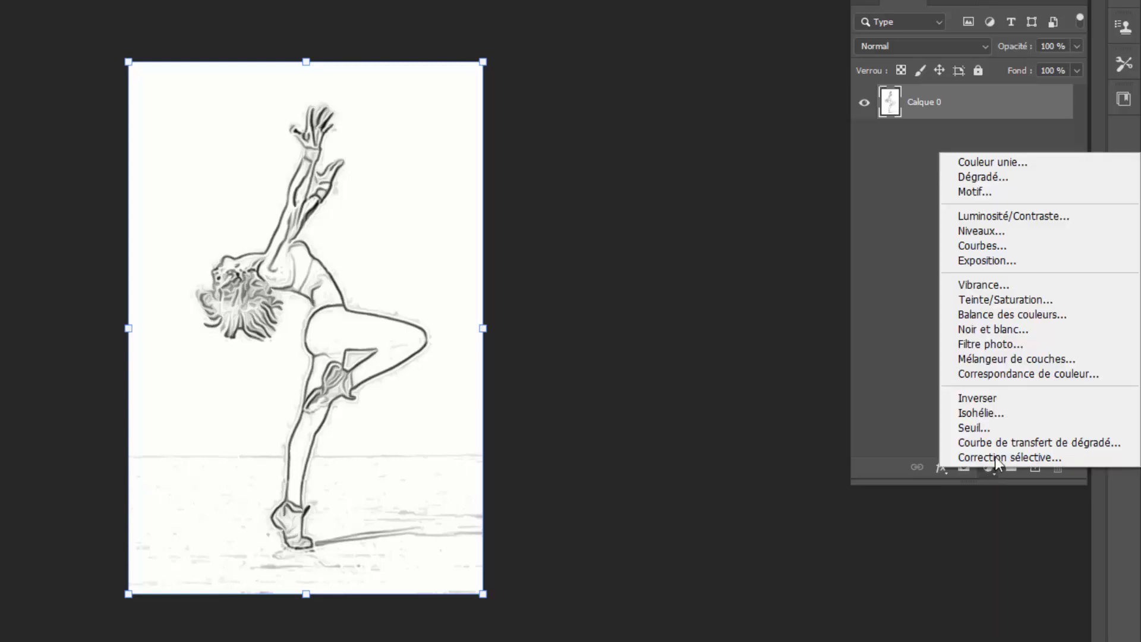
{"action": "left_click", "coordinate": [1005, 237]}
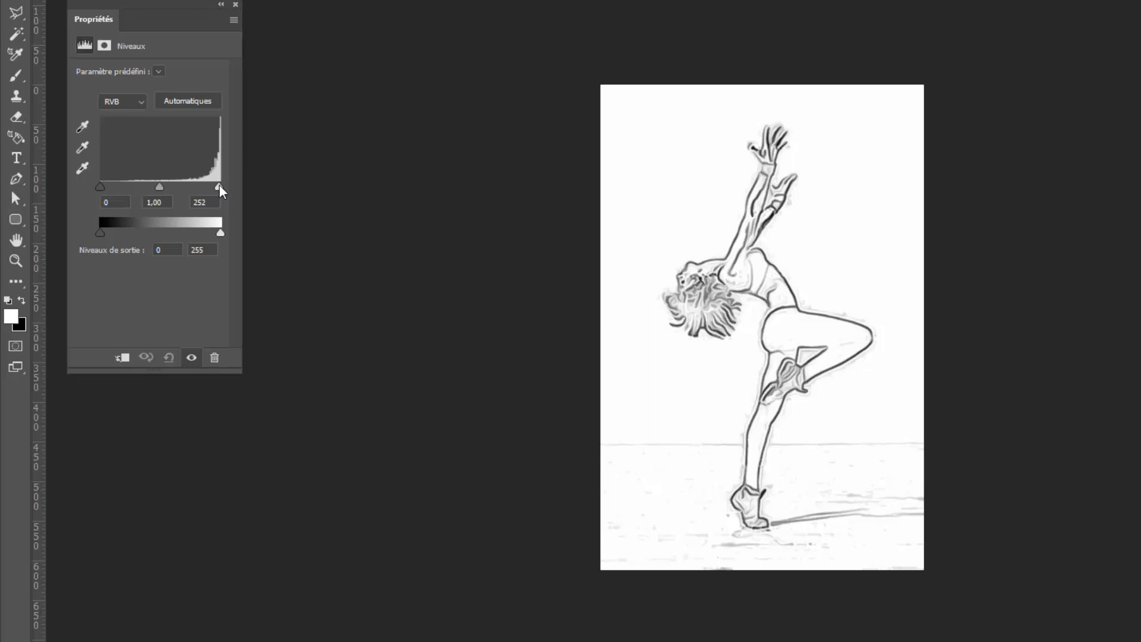
{"action": "left_click_drag", "start_coordinate": [218, 186], "coordinate": [197, 181]}
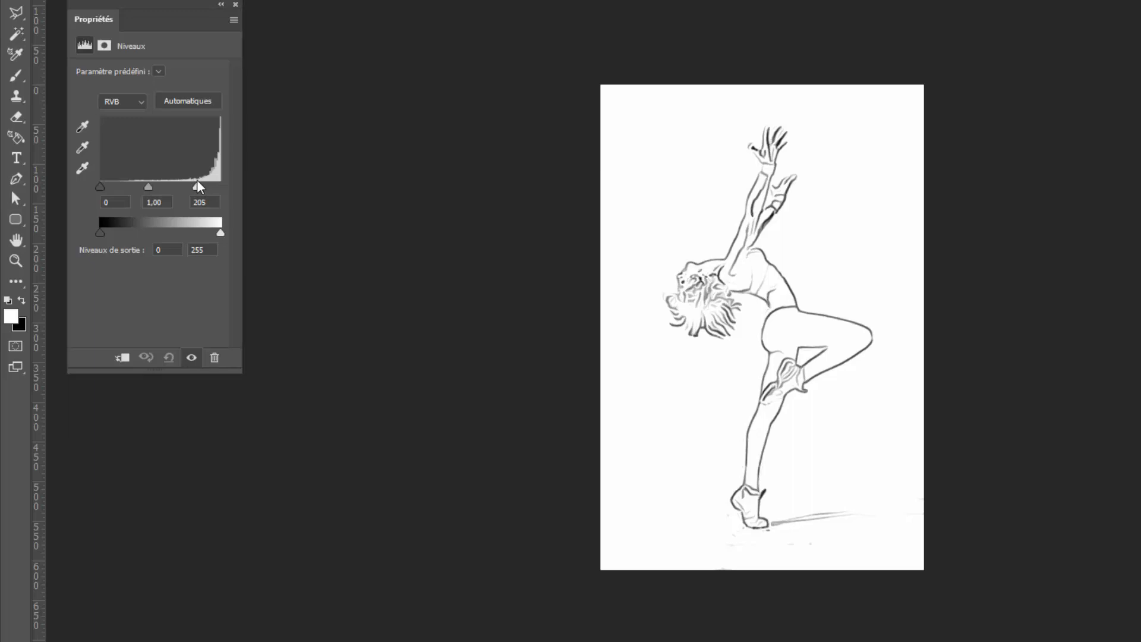
{"action": "left_click_drag", "start_coordinate": [198, 186], "coordinate": [197, 186]}
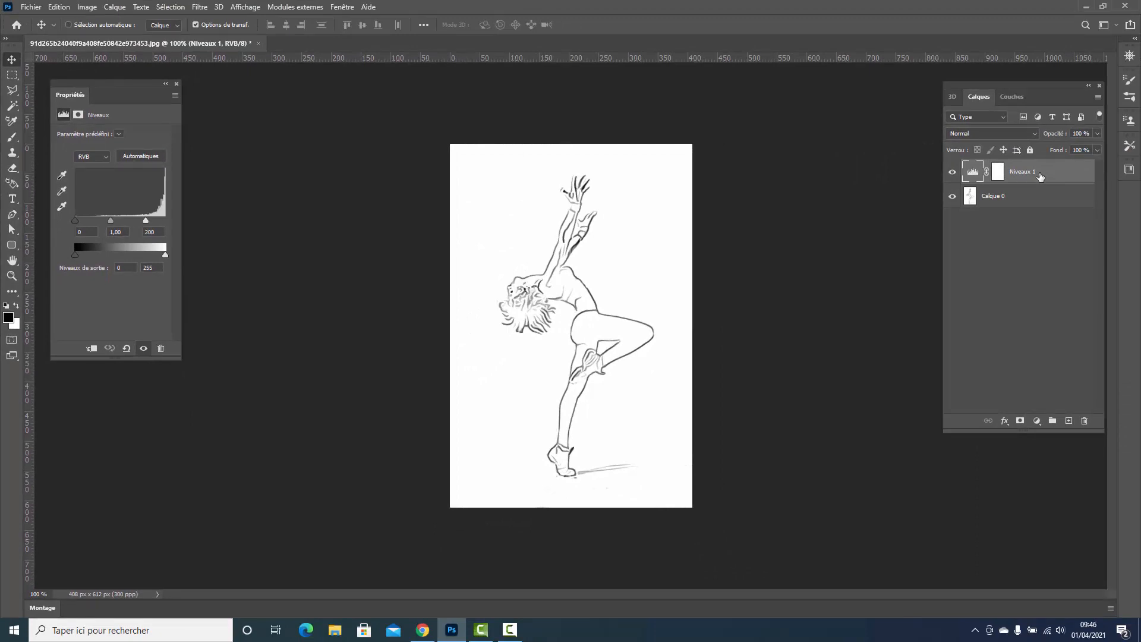
Step: Merge the Levels adjustment into the drawing layer and add a layer mask to the merged layer
{"action": "right_click", "coordinate": [1040, 176]}
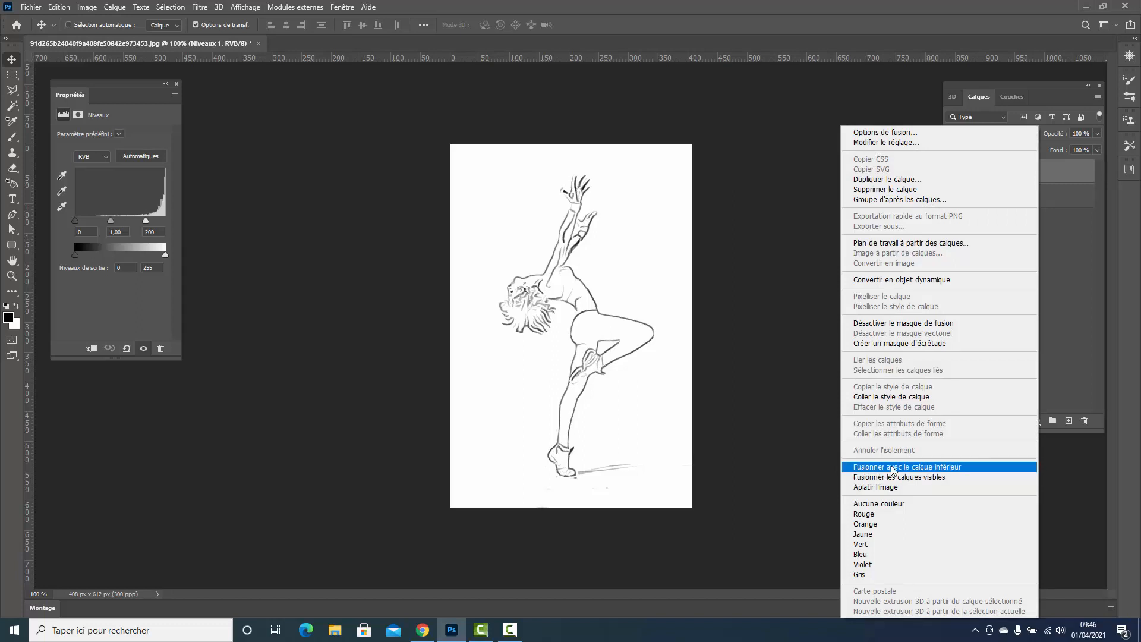
{"action": "left_click", "coordinate": [951, 467]}
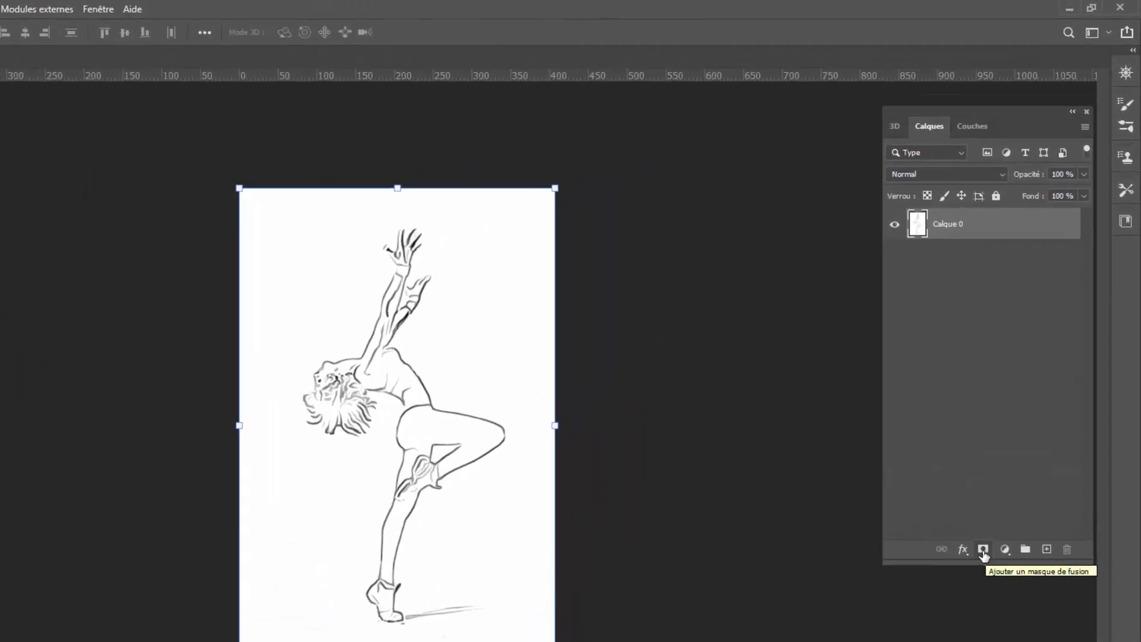
{"action": "left_click", "coordinate": [984, 549]}
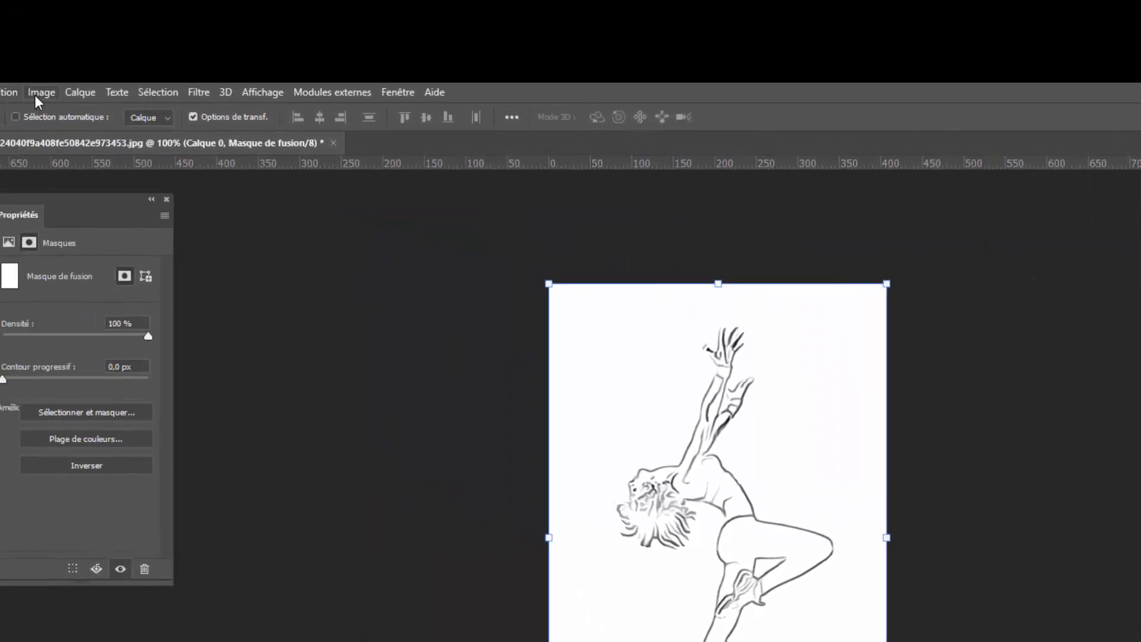
Step: Apply the merged RVB image, inverted, to the layer mask with Produit blending at 100% opacity
{"action": "left_click", "coordinate": [36, 94]}
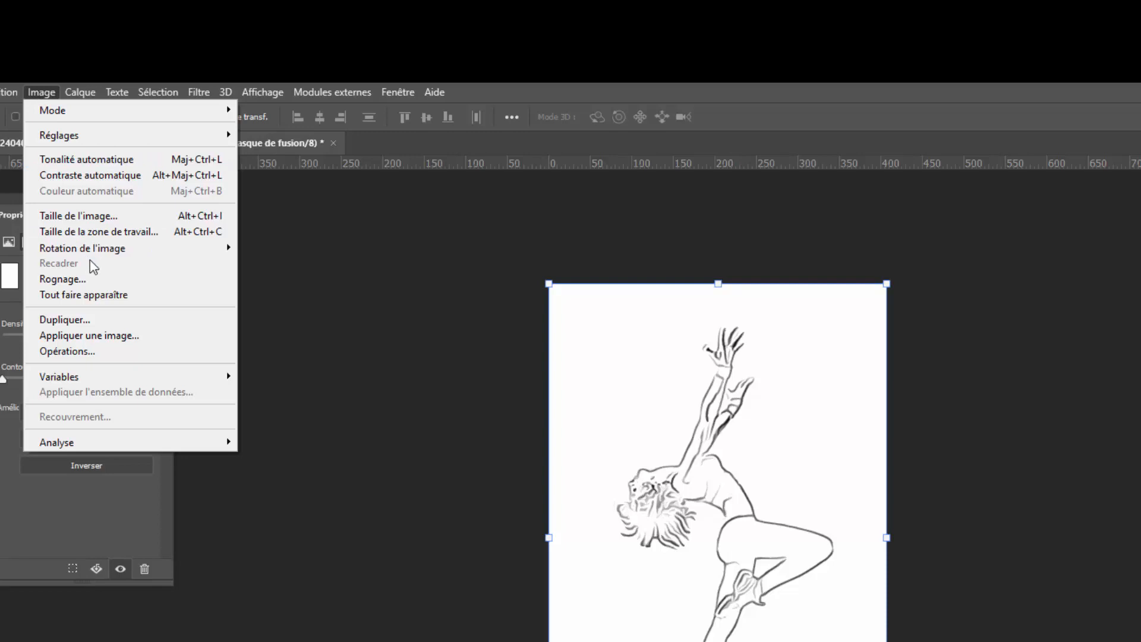
{"action": "left_click", "coordinate": [102, 337]}
{"action": "left_click", "coordinate": [338, 316]}
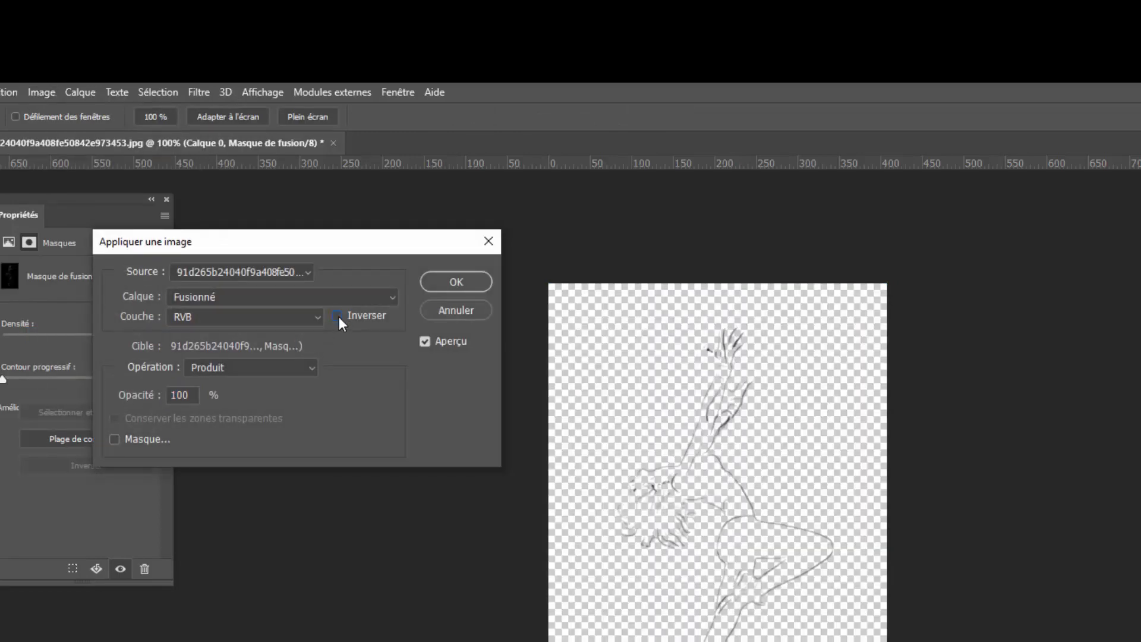
{"action": "left_click", "coordinate": [337, 316]}
{"action": "left_click", "coordinate": [458, 283]}
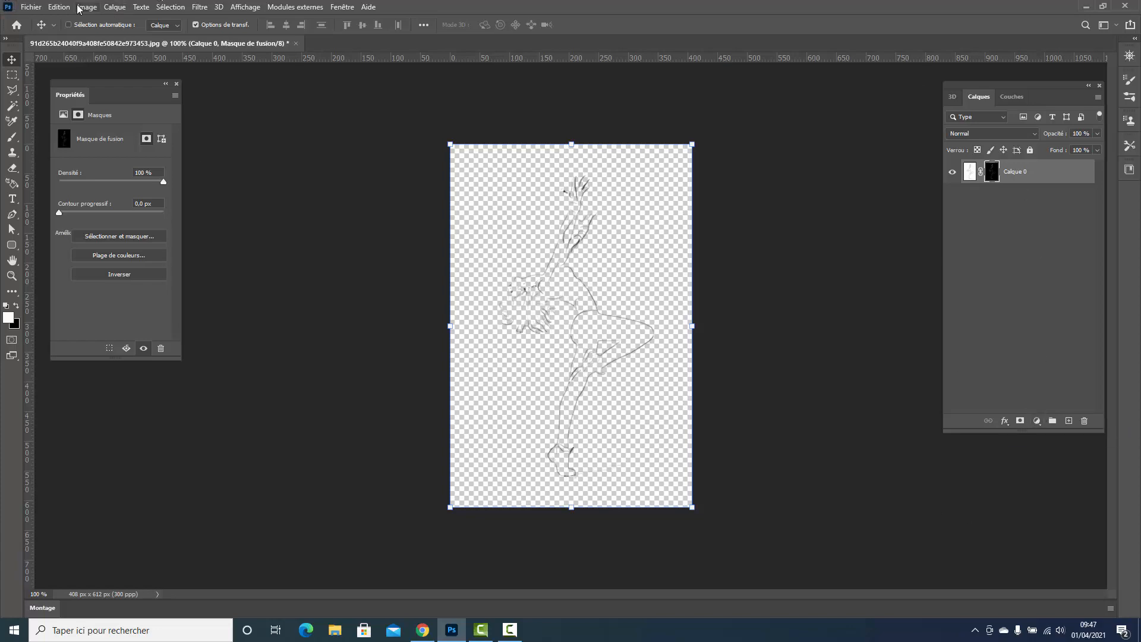
Step: Apply the layer mask permanently to Calque 0, leaving the line drawing on transparency
{"action": "left_click", "coordinate": [115, 7]}
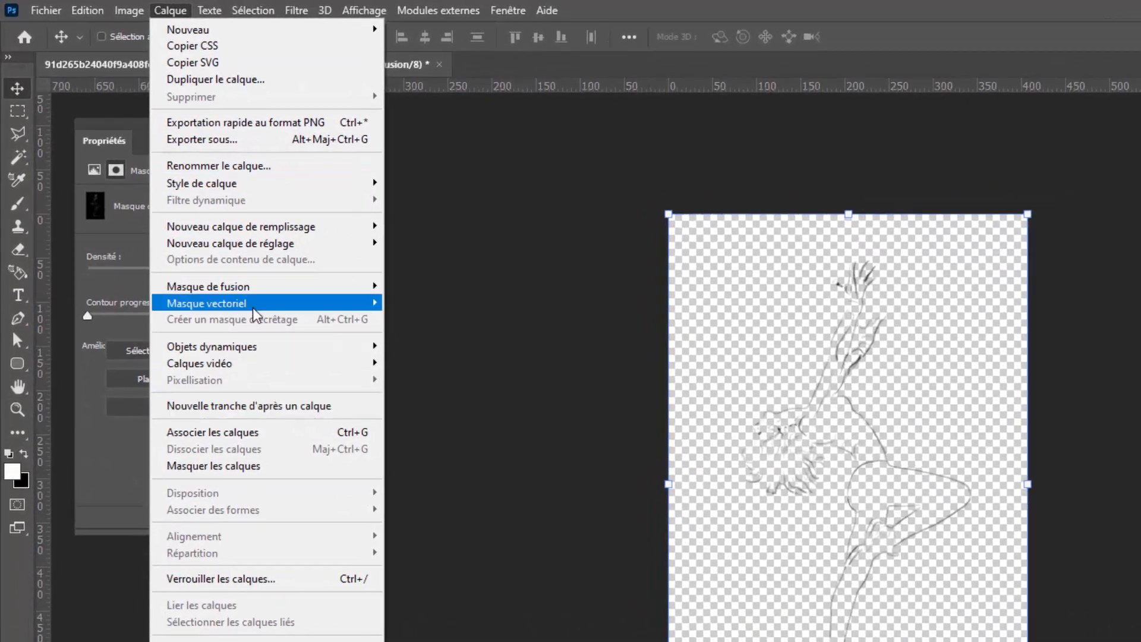
{"action": "mouse_move", "coordinate": [357, 304]}
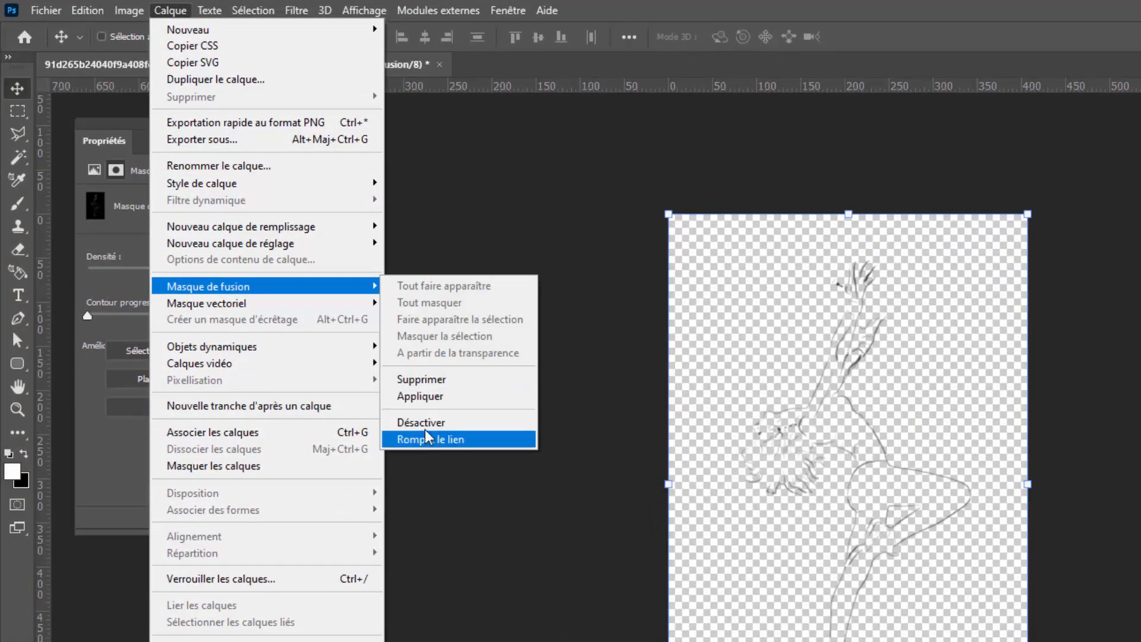
{"action": "left_click", "coordinate": [428, 396]}
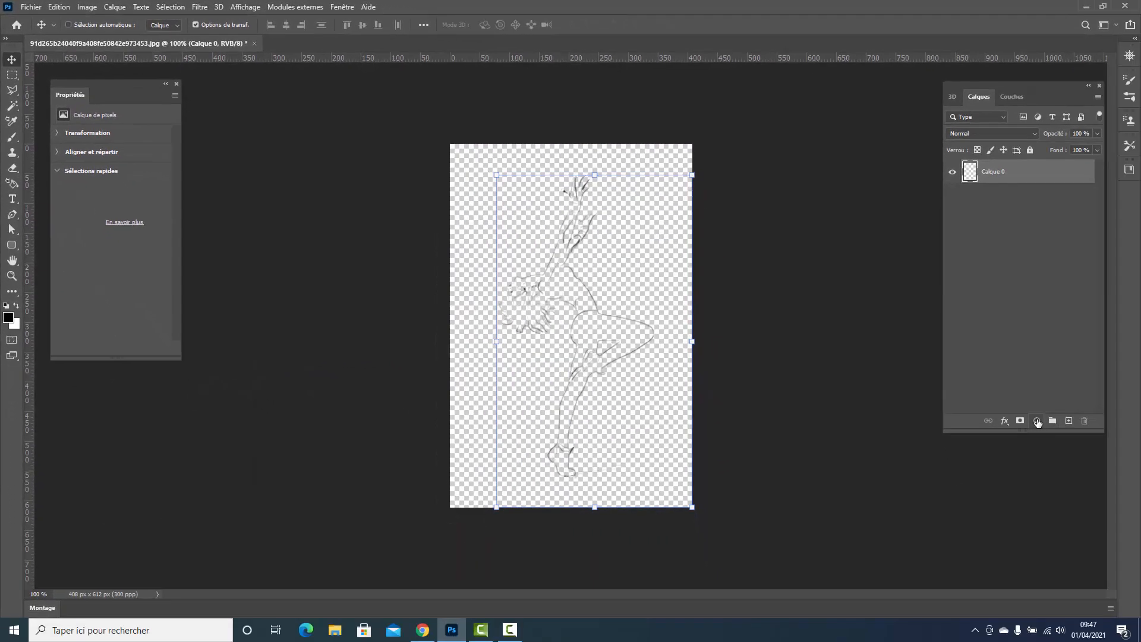
Step: Add a gradient map adjustment layer above the drawing and set the gradient's start colour to red f80e0e
{"action": "left_click", "coordinate": [1035, 421]}
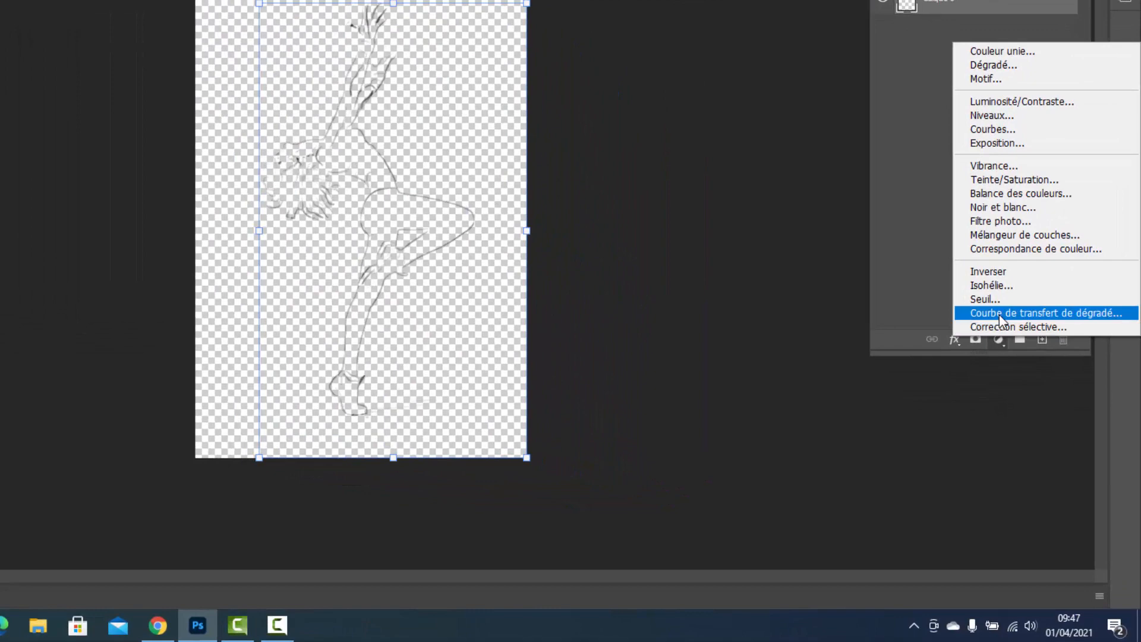
{"action": "left_click", "coordinate": [1000, 315]}
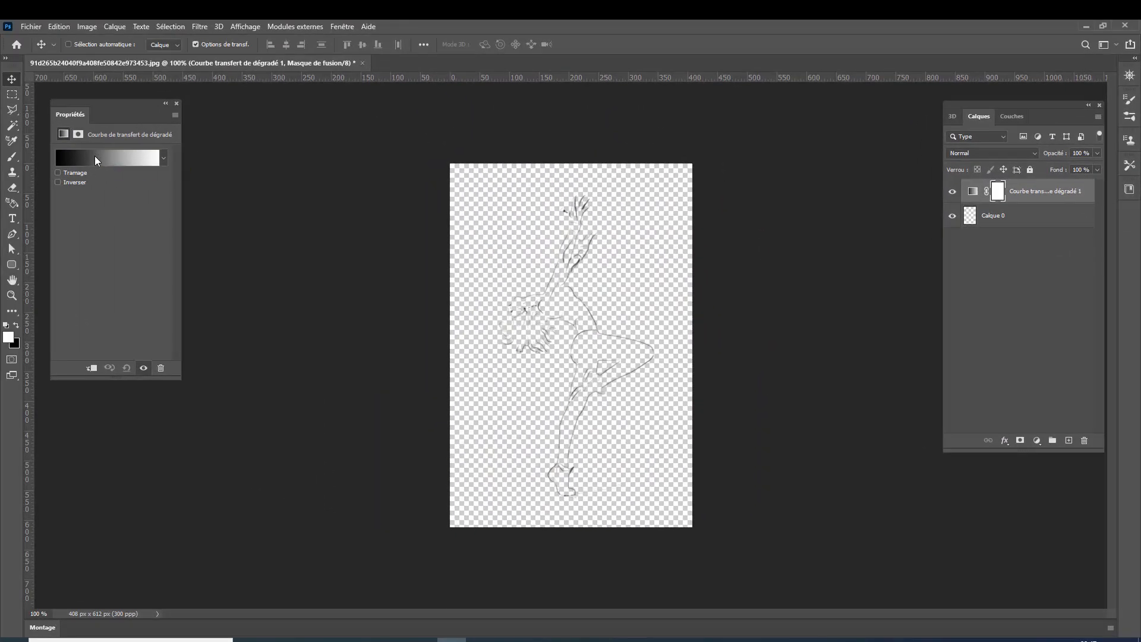
{"action": "left_click", "coordinate": [95, 158]}
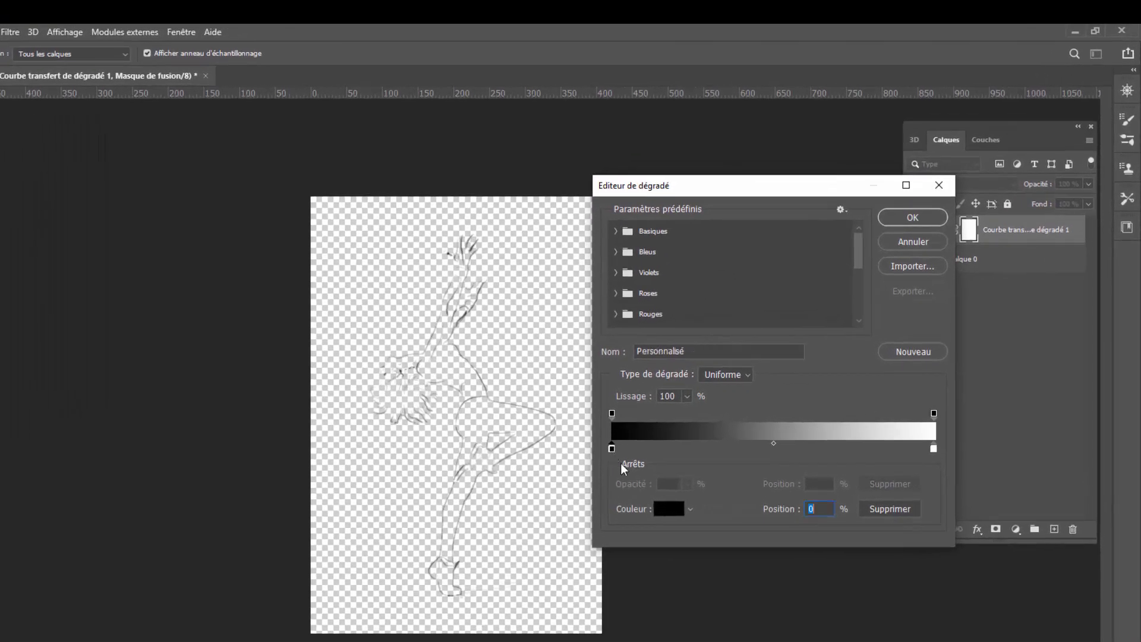
{"action": "left_click", "coordinate": [671, 511]}
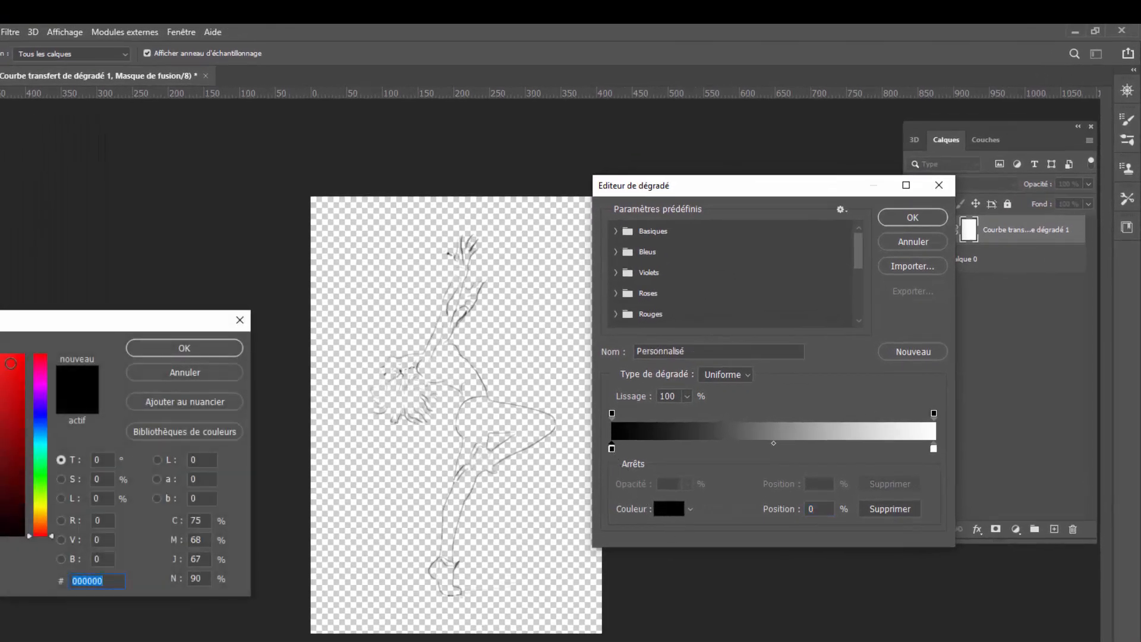
{"action": "type", "text": "f80e0e"}
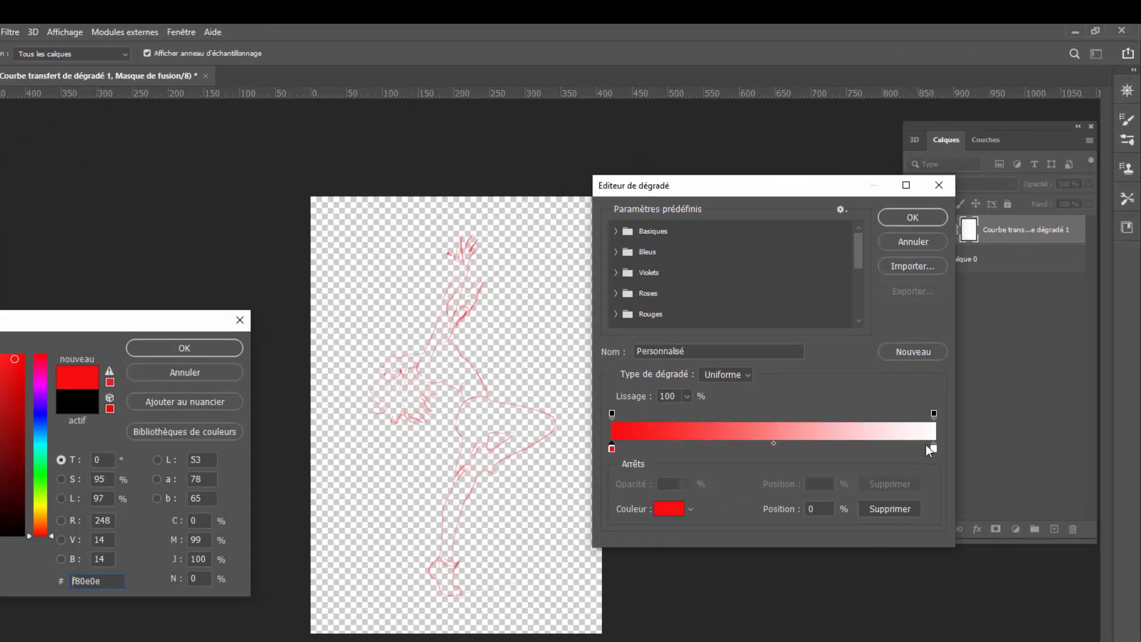
{"action": "key", "text": "ctrl+a"}
{"action": "left_click", "coordinate": [206, 349]}
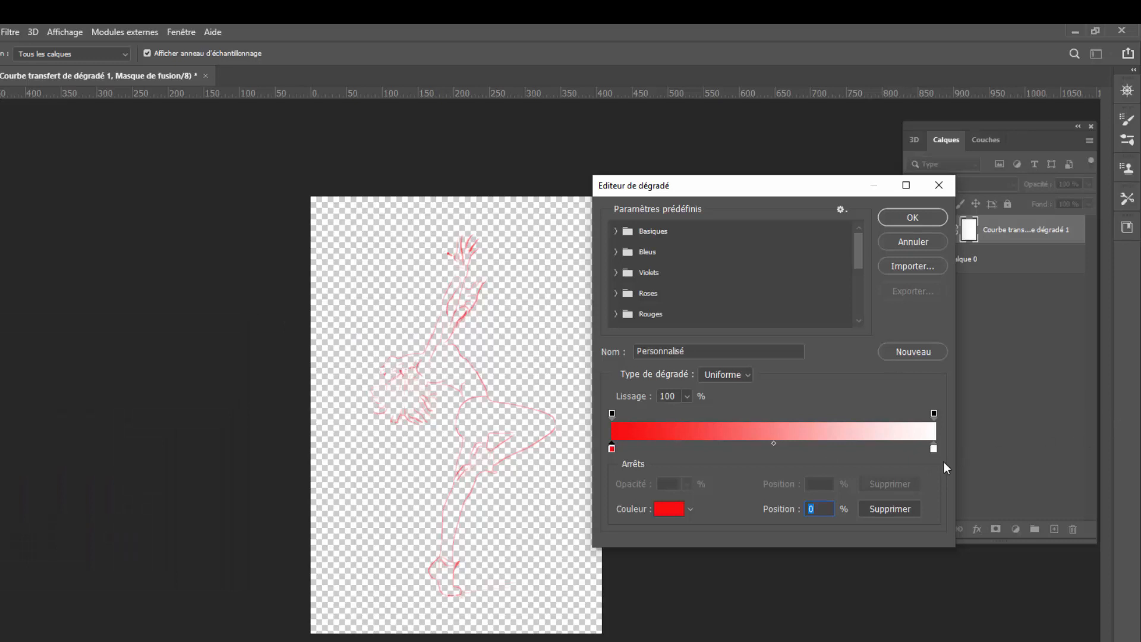
Step: Set the end colour stop of the gradient map to magenta e50da6
{"action": "left_click", "coordinate": [932, 449]}
{"action": "left_click", "coordinate": [660, 512]}
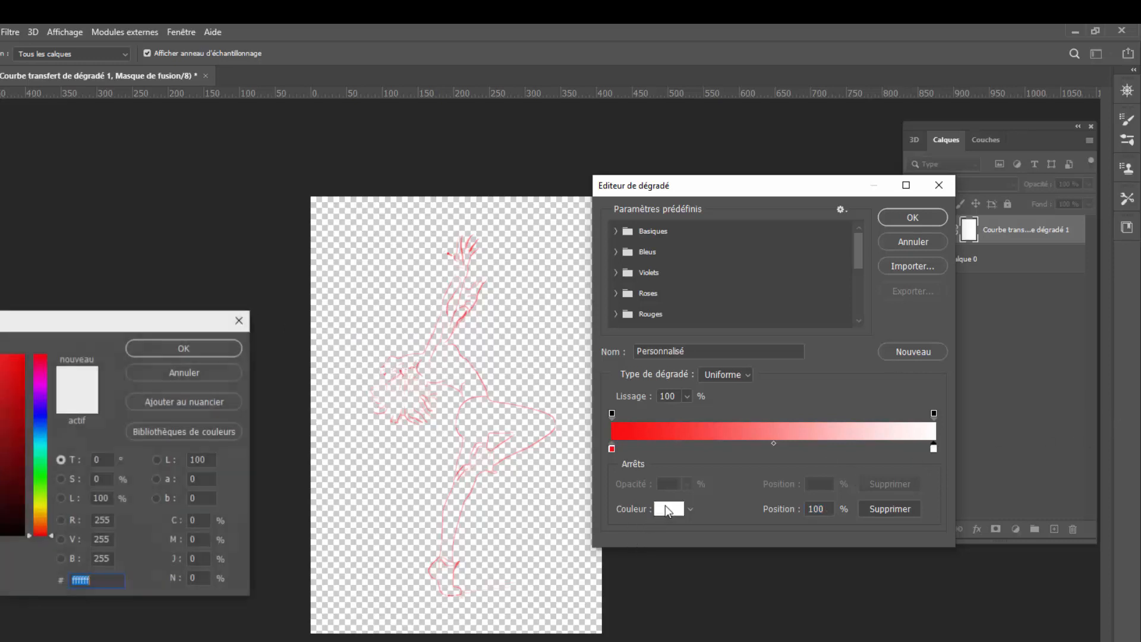
{"action": "left_click", "coordinate": [50, 375]}
{"action": "left_click", "coordinate": [14, 373]}
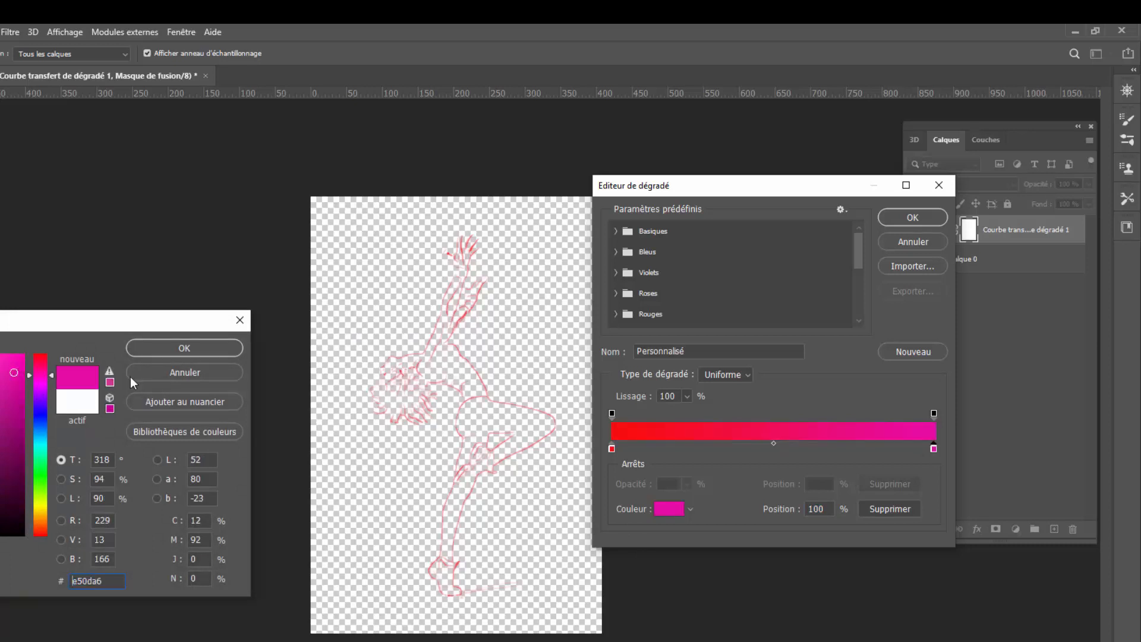
{"action": "left_click", "coordinate": [185, 348]}
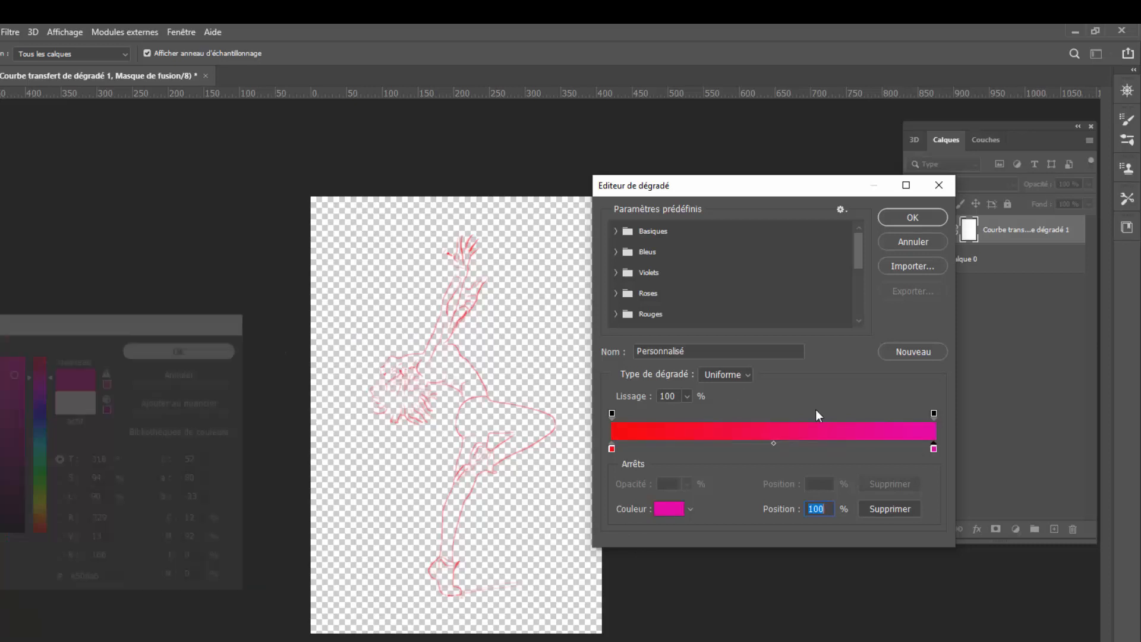
Step: Lower the opacity of the gradient map's end opacity stop to 58% and accept the gradient
{"action": "left_click", "coordinate": [934, 413]}
{"action": "left_click", "coordinate": [687, 483]}
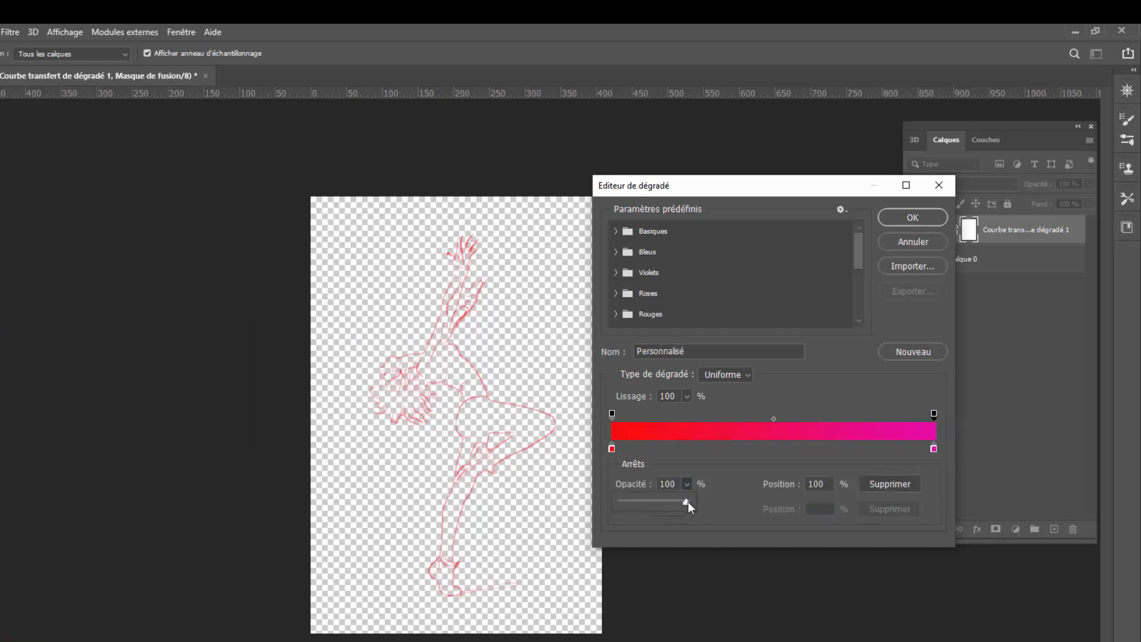
{"action": "left_click_drag", "start_coordinate": [687, 502], "coordinate": [658, 502]}
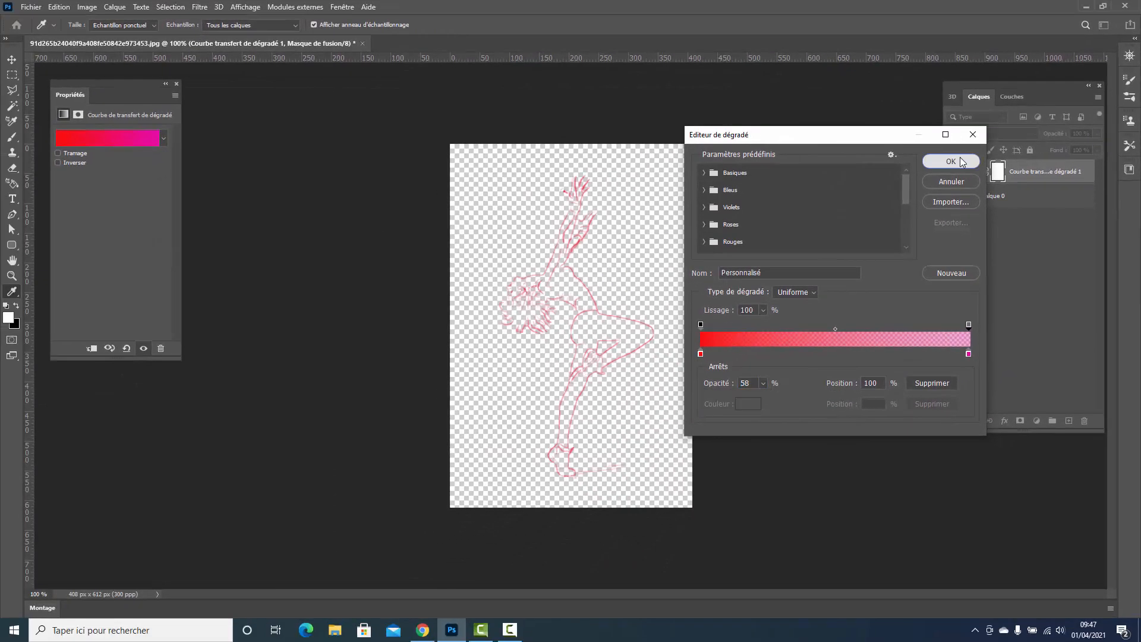
{"action": "left_click", "coordinate": [913, 217]}
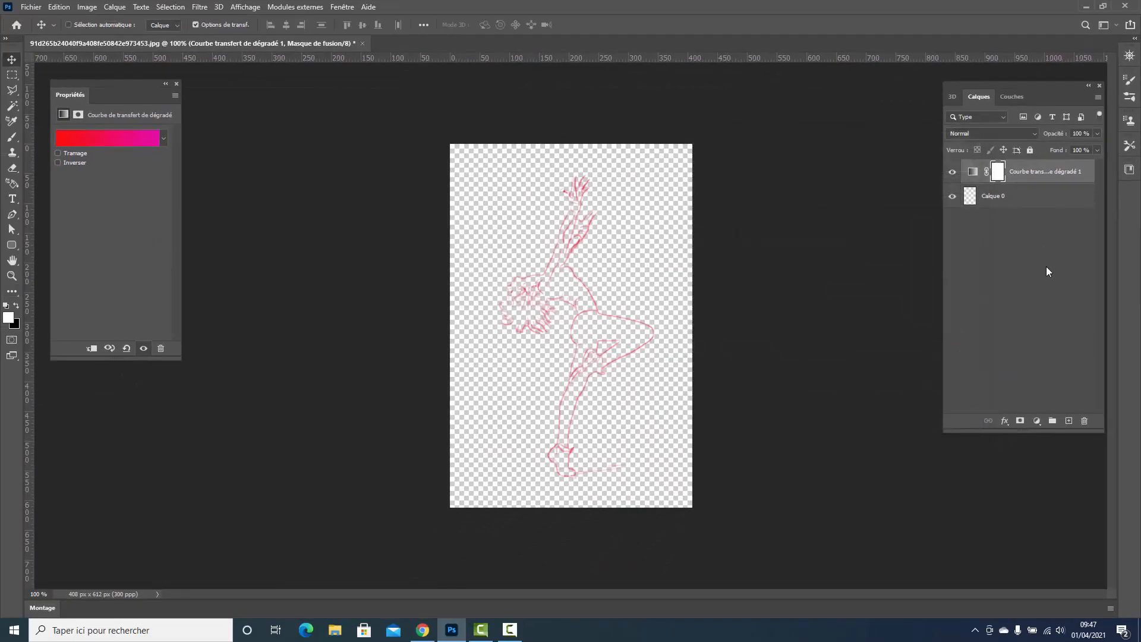
Step: Merge the gradient map adjustment into Calque 0 and add a new empty layer beneath the drawing
{"action": "right_click", "coordinate": [1024, 176]}
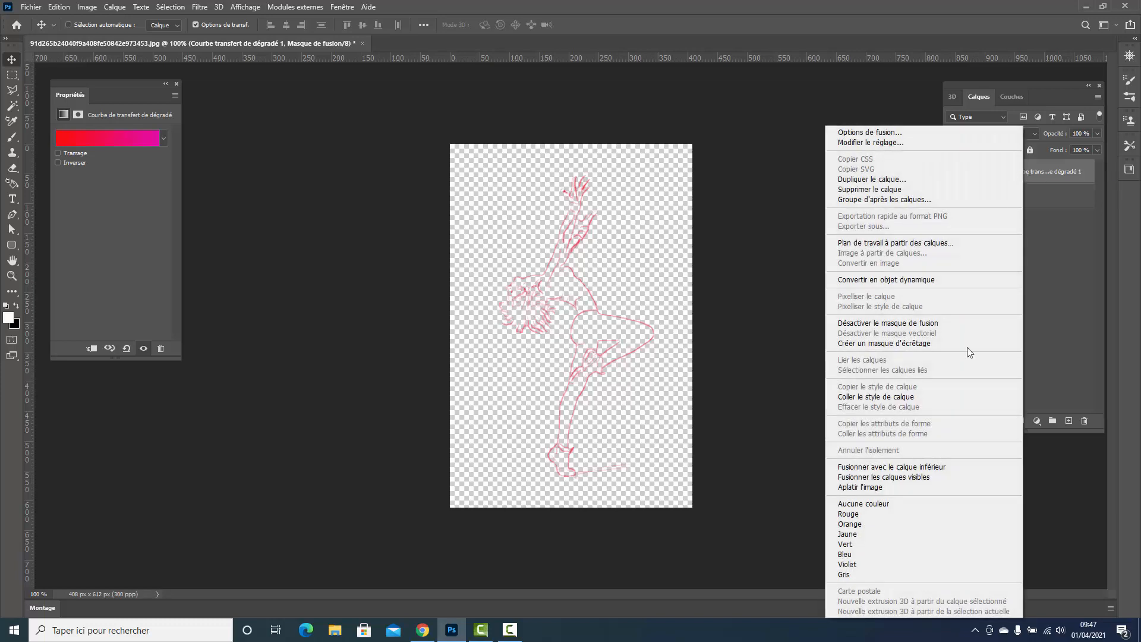
{"action": "left_click", "coordinate": [869, 467]}
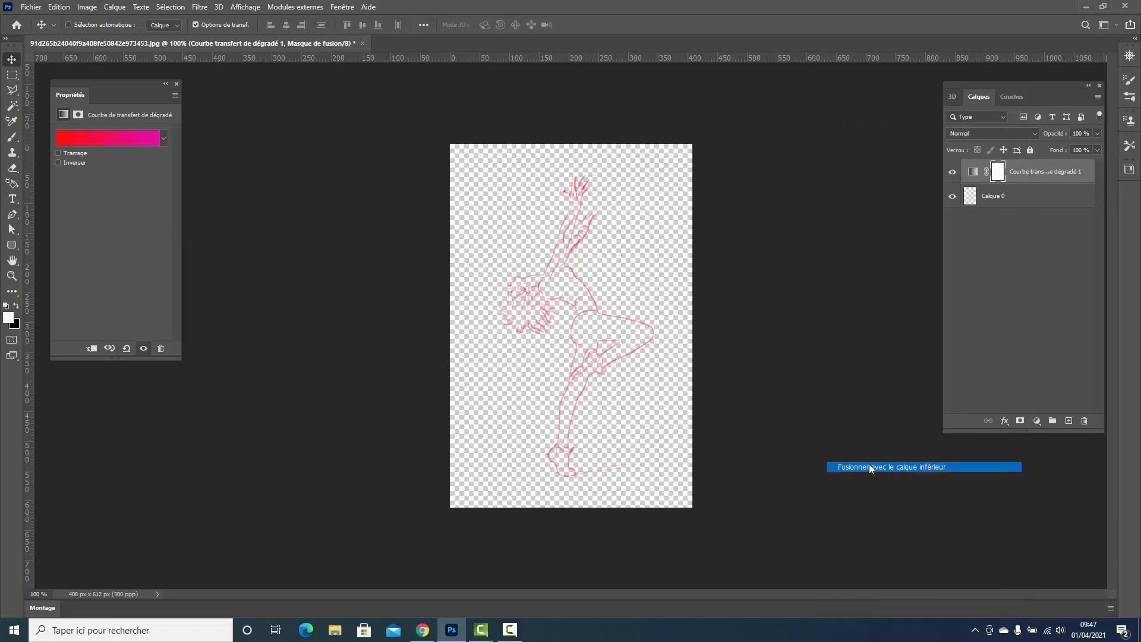
{"action": "left_click", "coordinate": [1068, 421]}
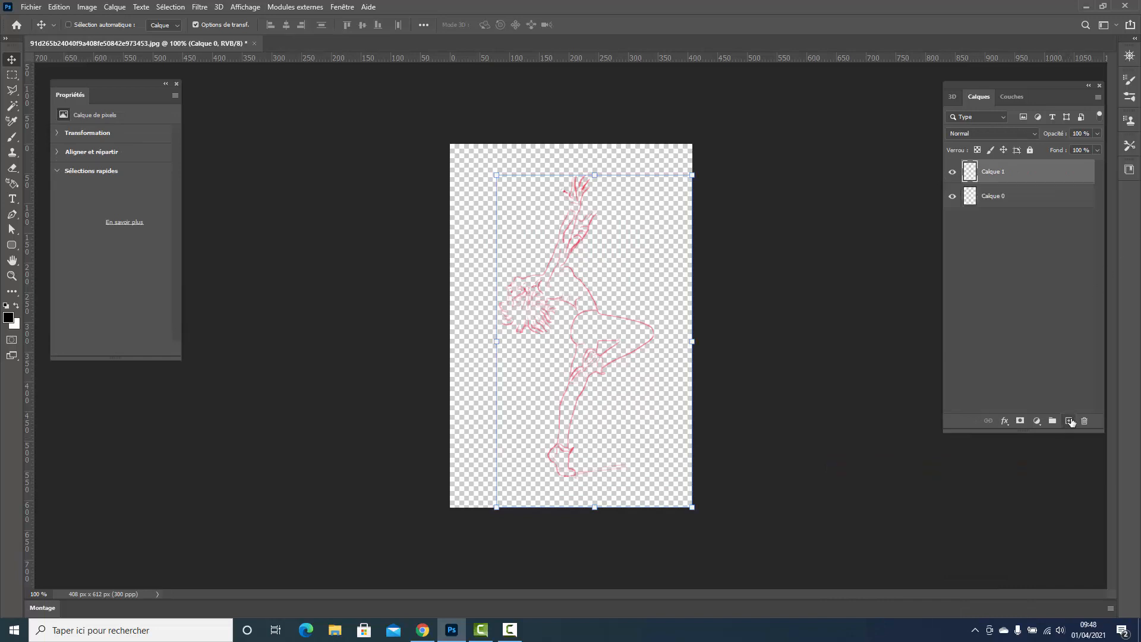
{"action": "left_click_drag", "start_coordinate": [1005, 172], "coordinate": [1004, 223]}
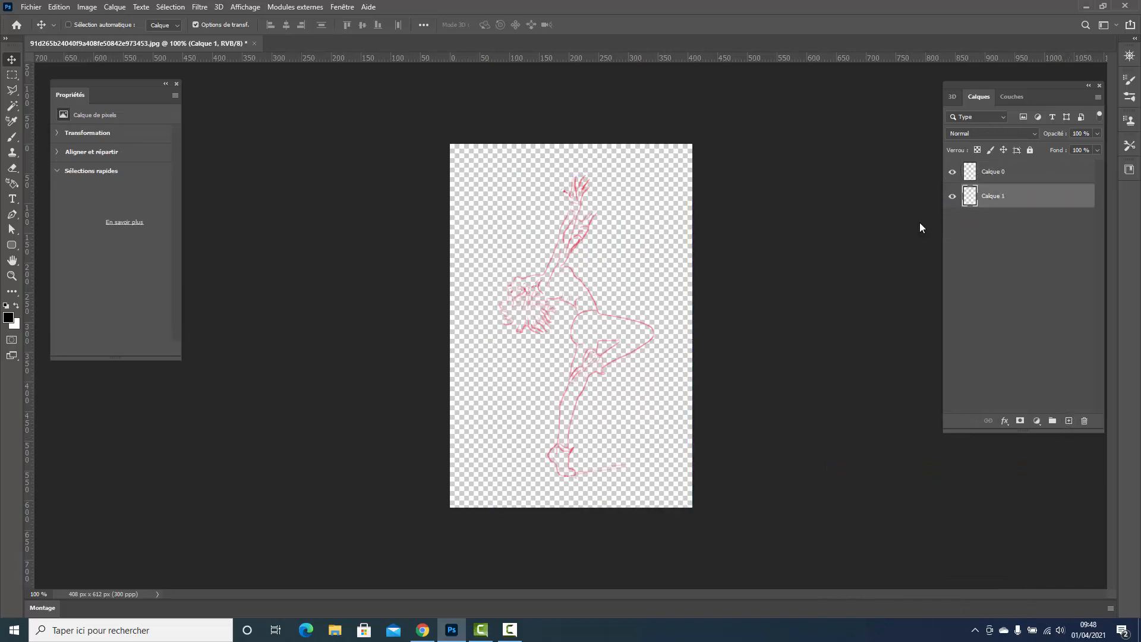
Step: Fill the new bottom layer Calque 1 with Noir in Normal mode at 100% opacity
{"action": "left_click", "coordinate": [58, 7]}
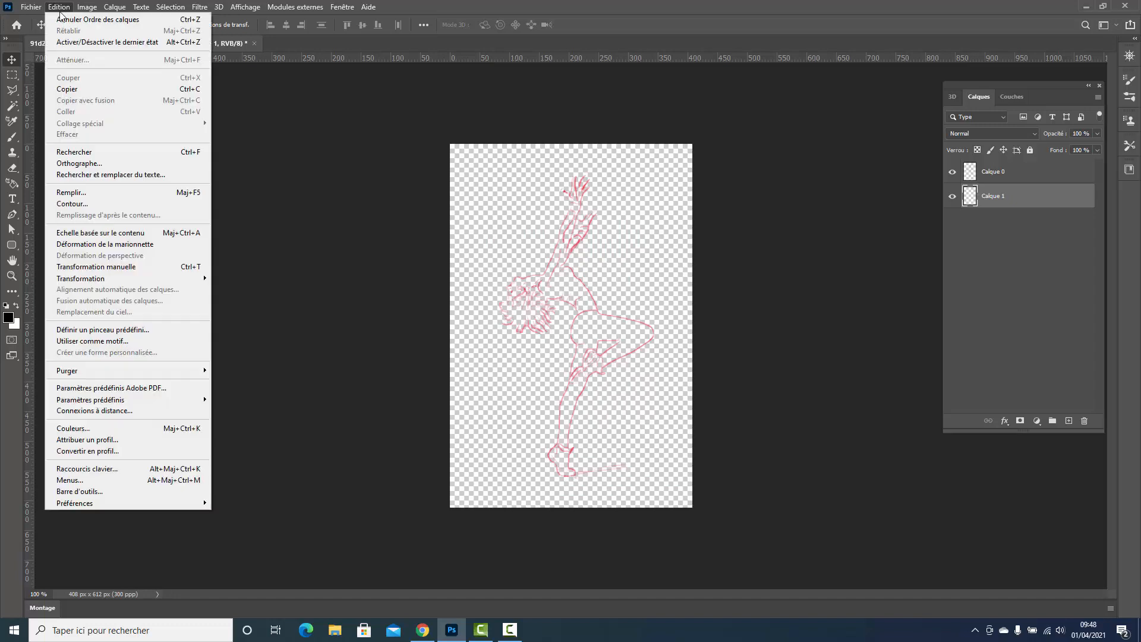
{"action": "left_click", "coordinate": [78, 192]}
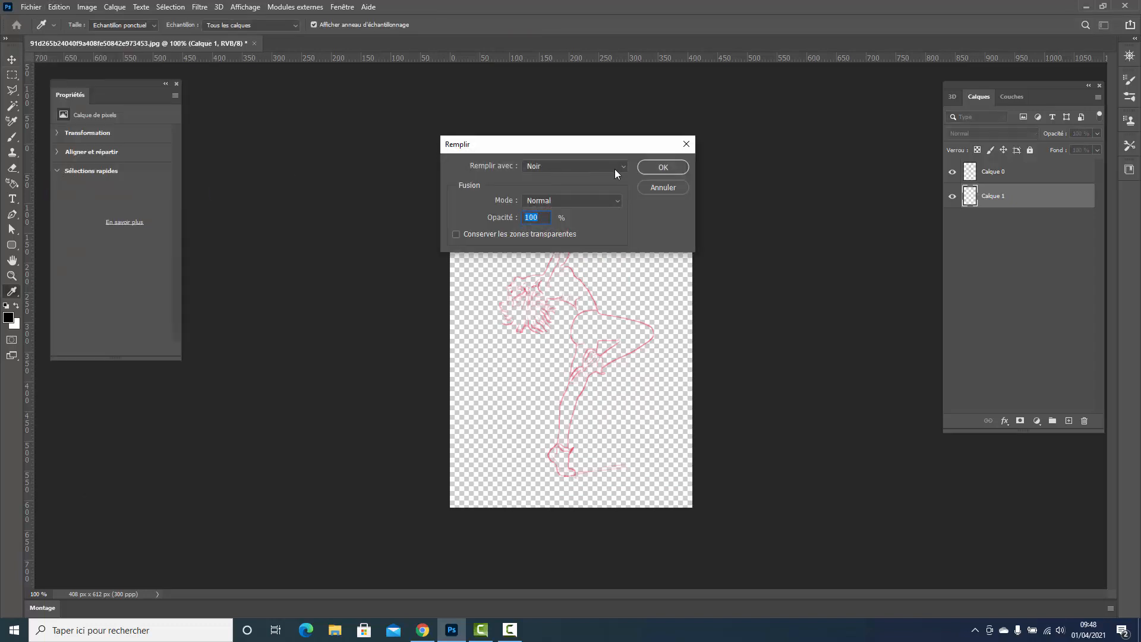
{"action": "left_click", "coordinate": [623, 167]}
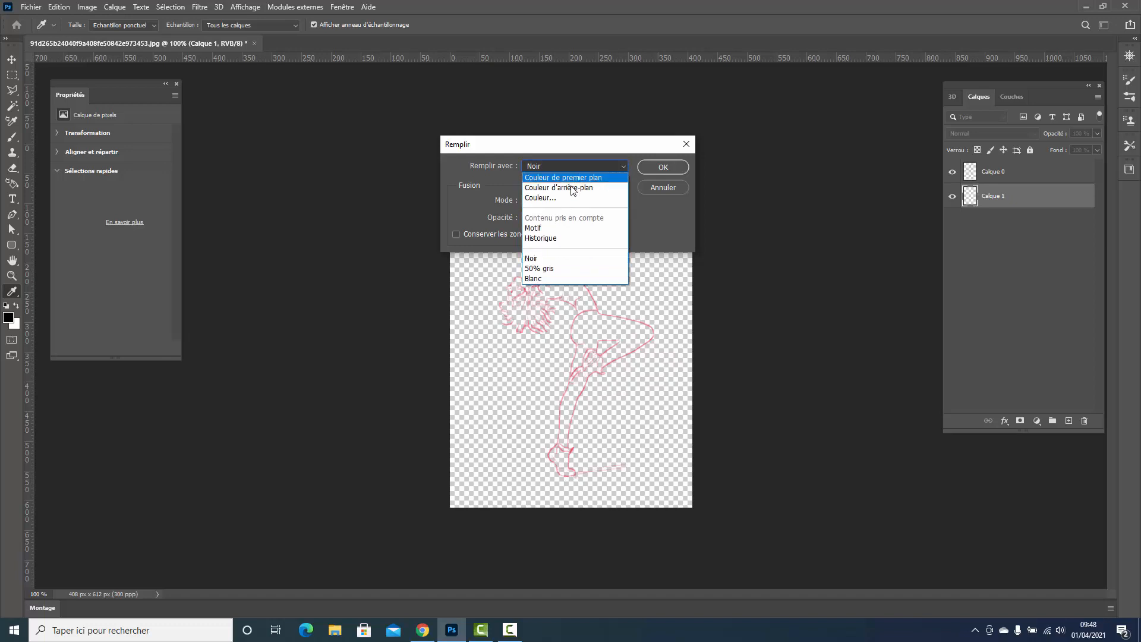
{"action": "left_click", "coordinate": [532, 258]}
{"action": "left_click", "coordinate": [661, 167]}
{"action": "key", "text": "v"}
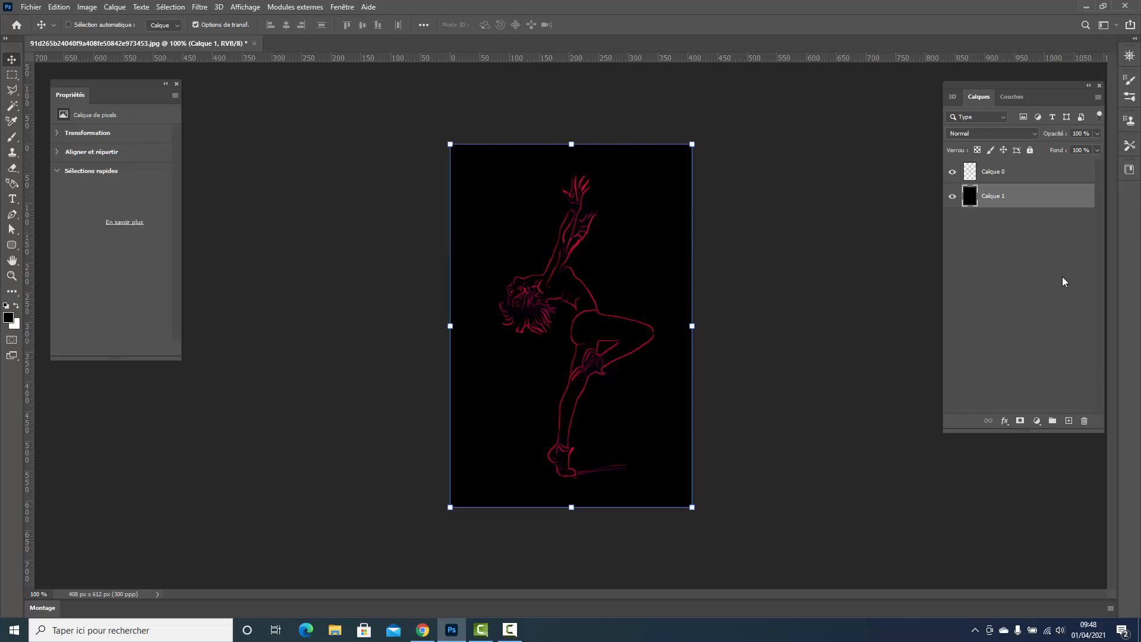
Step: Add a Lueur externe (outer glow) layer style to the line drawing on Calque 0
{"action": "left_click", "coordinate": [1000, 176]}
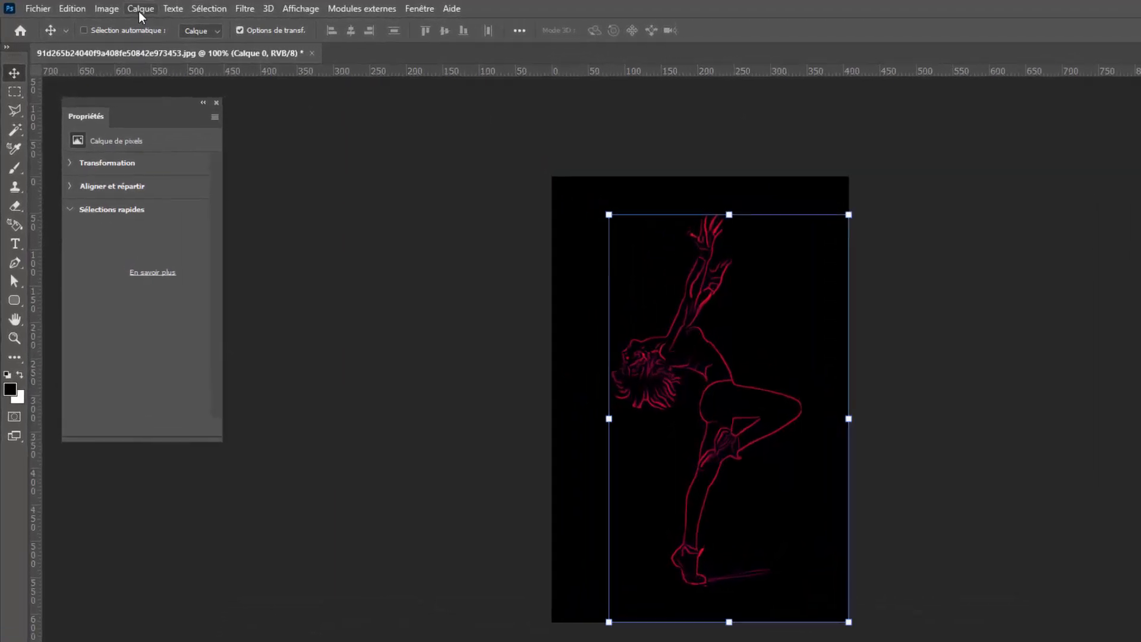
{"action": "left_click", "coordinate": [169, 12]}
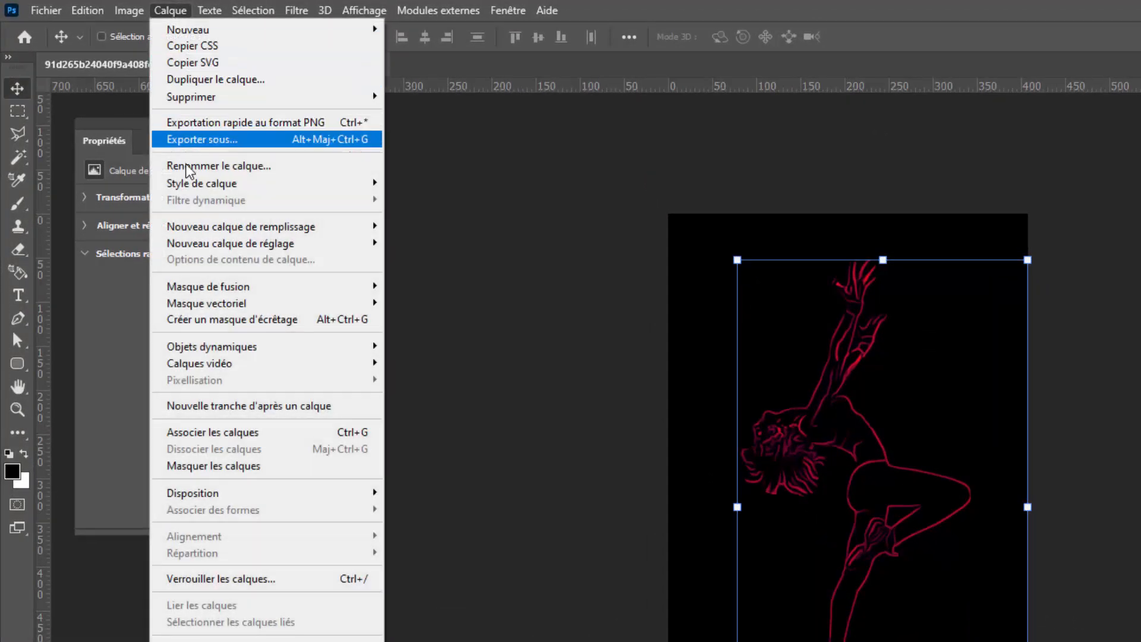
{"action": "mouse_move", "coordinate": [214, 186]}
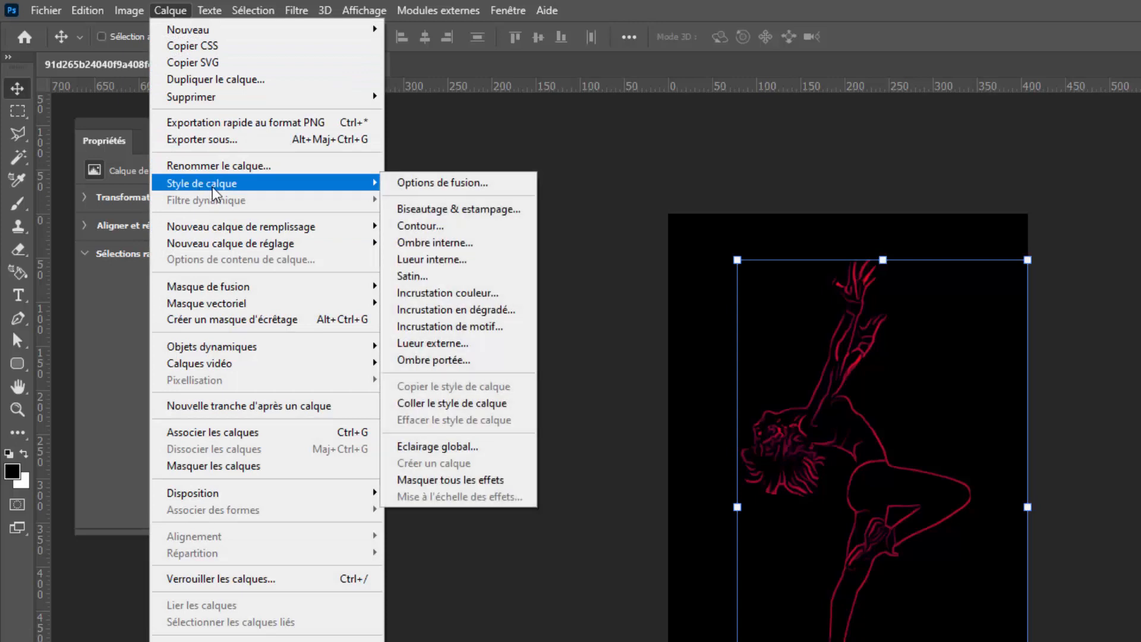
{"action": "left_click", "coordinate": [439, 183]}
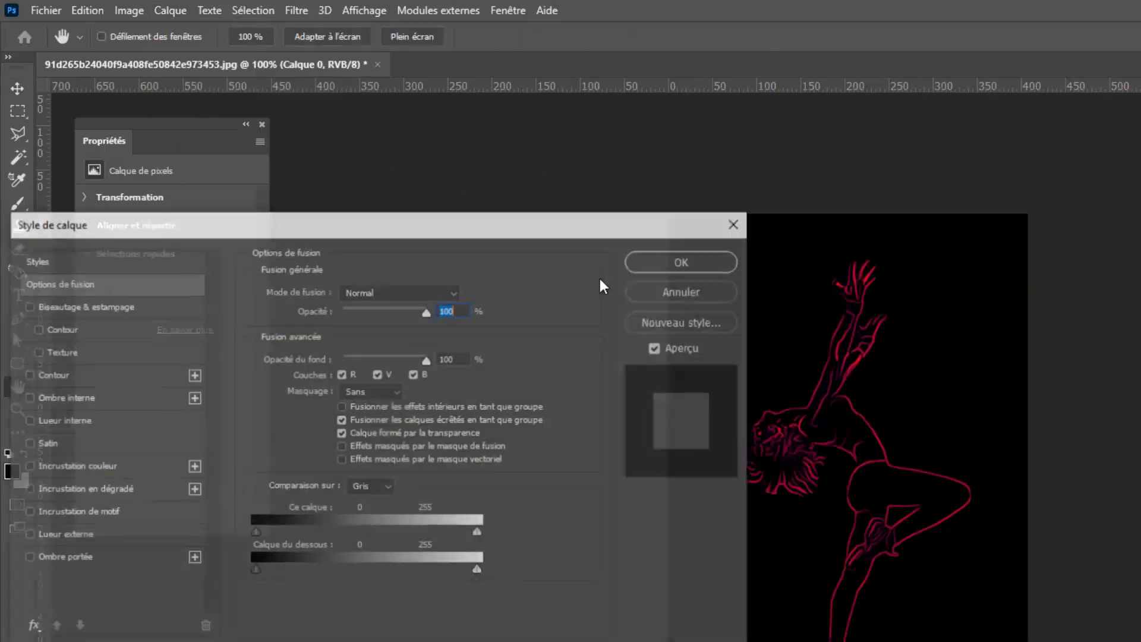
{"action": "left_click", "coordinate": [27, 536]}
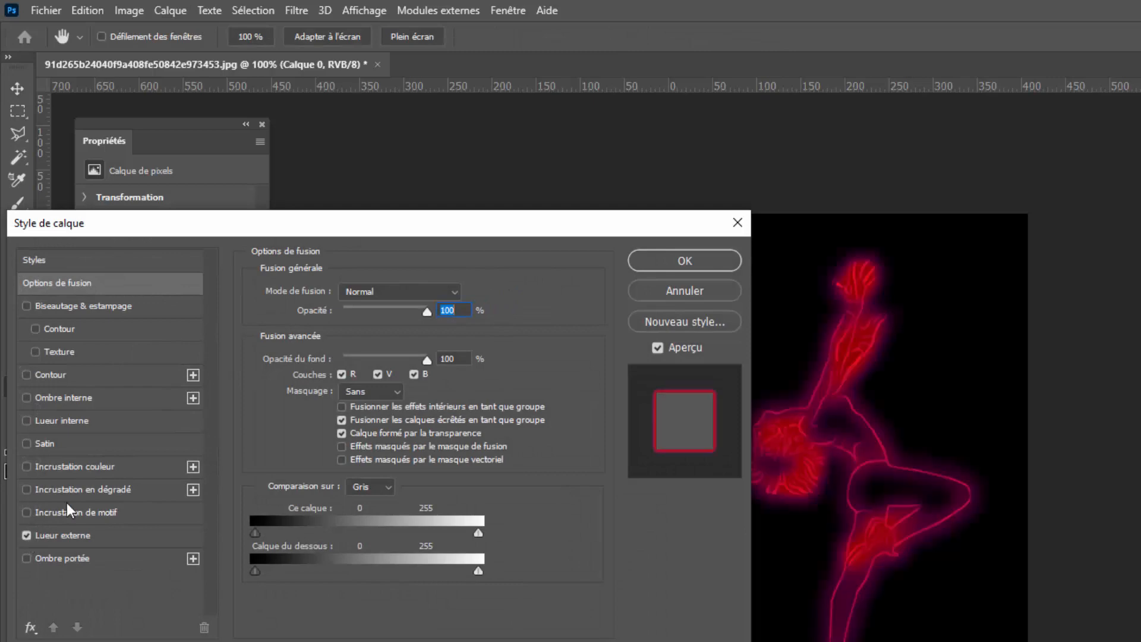
Step: Set the outer glow's opacity to 59% in Lumière crue mode and keep its red-to-pink gradient
{"action": "left_click_drag", "start_coordinate": [384, 223], "coordinate": [953, 230]}
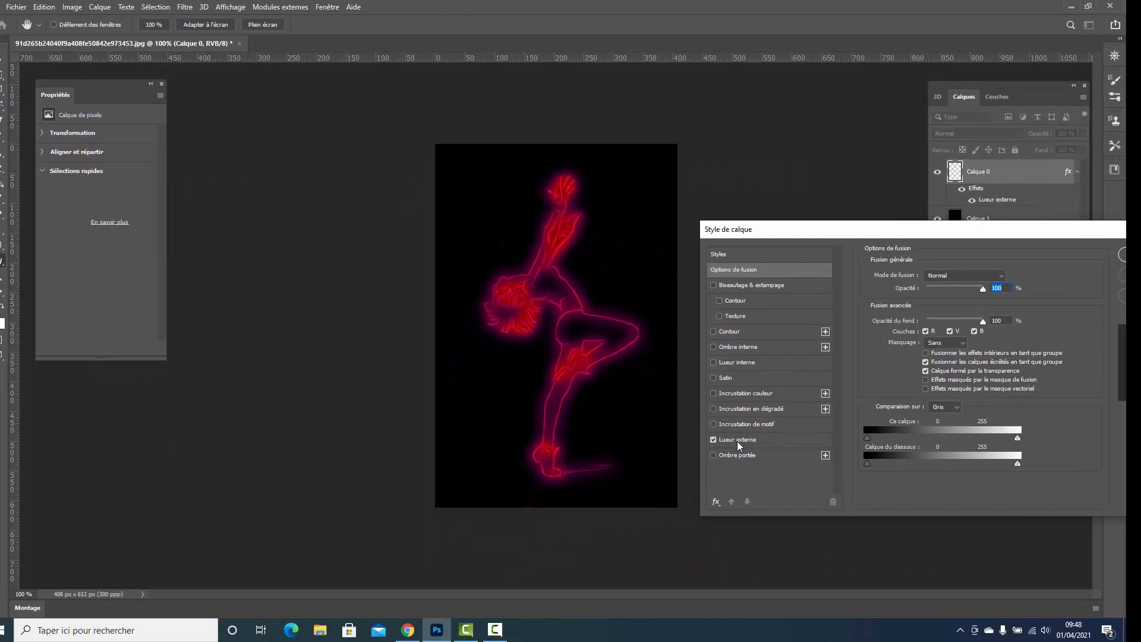
{"action": "left_click", "coordinate": [737, 442]}
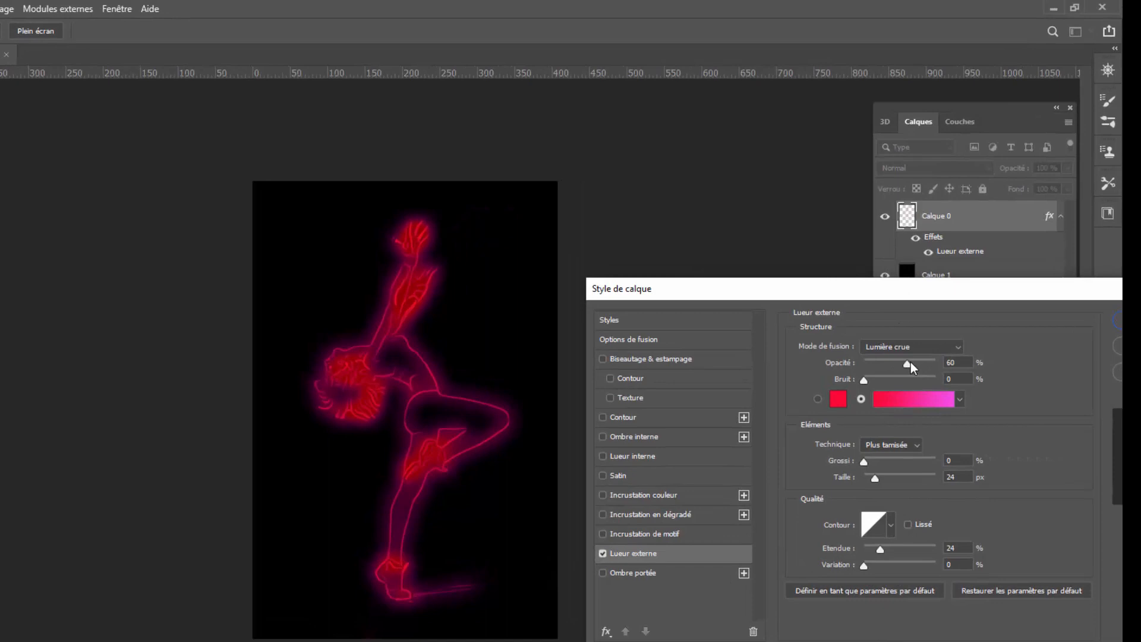
{"action": "mouse_move", "coordinate": [909, 366]}
{"action": "left_mouse_down"}
{"action": "mouse_move", "coordinate": [918, 370]}
{"action": "mouse_move", "coordinate": [907, 364]}
{"action": "left_mouse_up"}
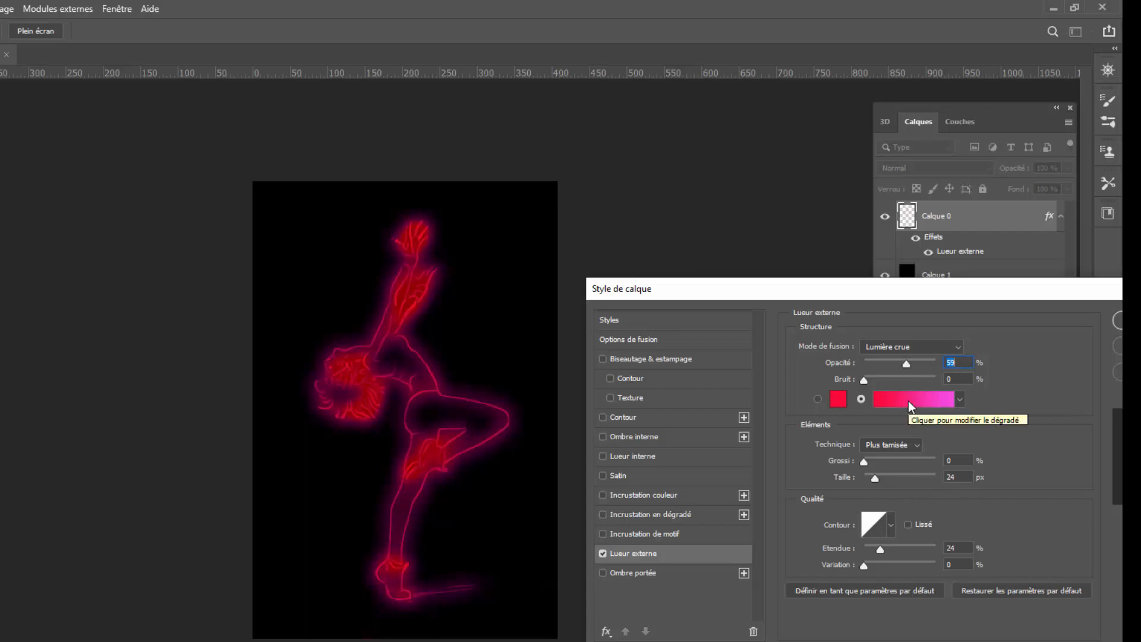
{"action": "left_click", "coordinate": [911, 404]}
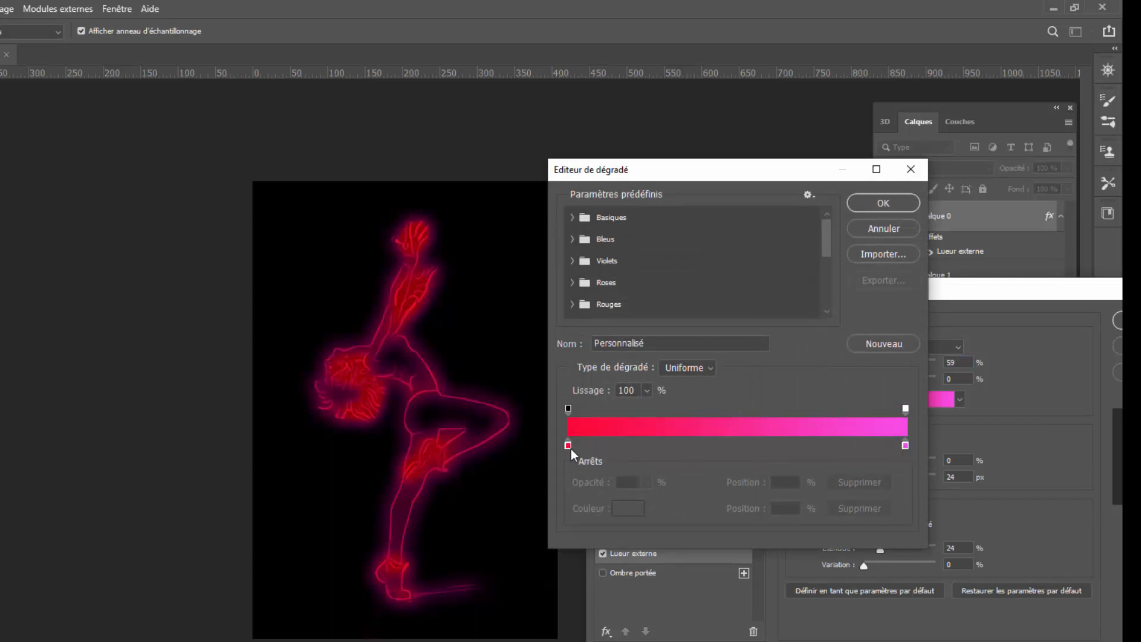
{"action": "left_click", "coordinate": [889, 203]}
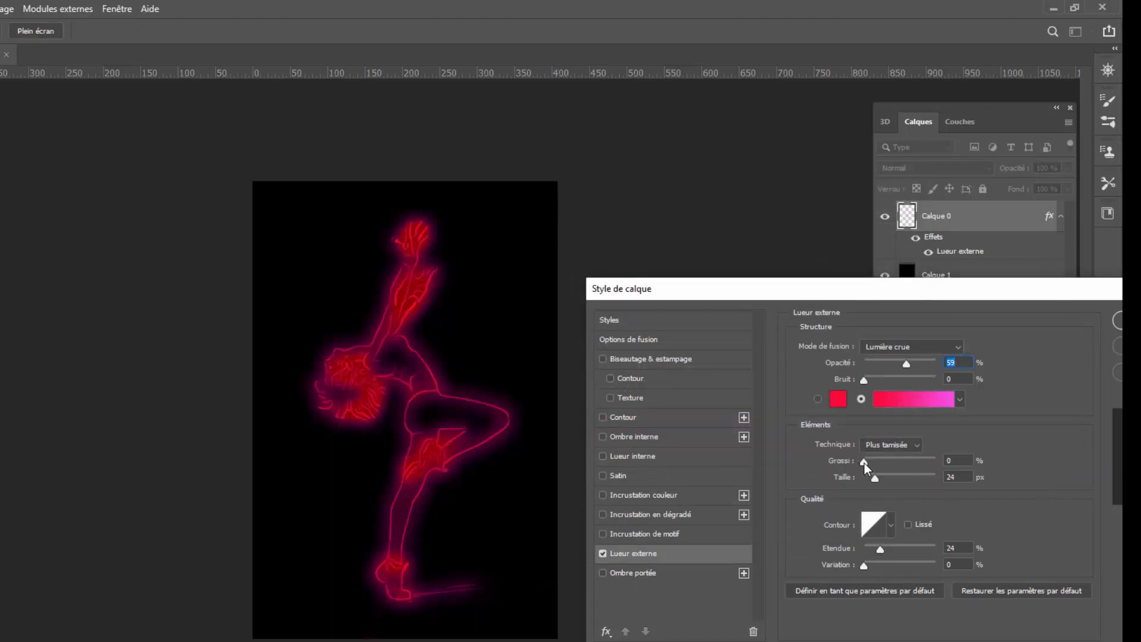
Step: Set the outer glow's size to 16 px with 0% spread, adjust its range and variation, and apply the layer style
{"action": "left_click_drag", "start_coordinate": [865, 463], "coordinate": [874, 484]}
{"action": "key", "text": "Tab"}
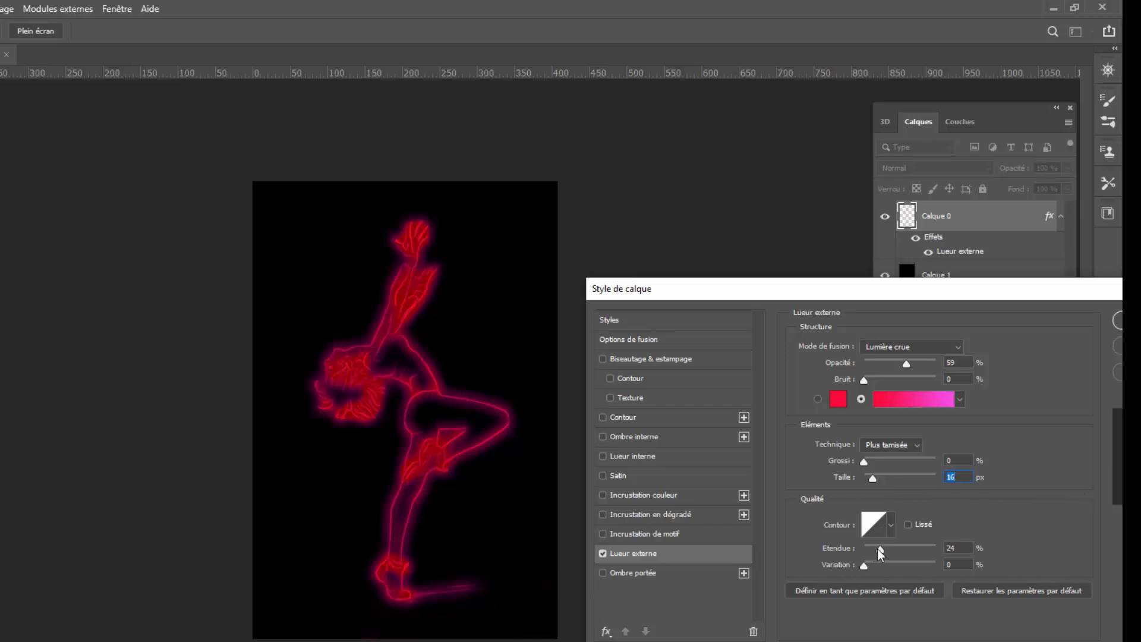
{"action": "mouse_move", "coordinate": [879, 551]}
{"action": "left_mouse_down"}
{"action": "mouse_move", "coordinate": [907, 554]}
{"action": "mouse_move", "coordinate": [851, 555]}
{"action": "mouse_move", "coordinate": [915, 555]}
{"action": "mouse_move", "coordinate": [877, 553]}
{"action": "mouse_move", "coordinate": [884, 546]}
{"action": "mouse_move", "coordinate": [867, 567]}
{"action": "mouse_move", "coordinate": [900, 570]}
{"action": "mouse_move", "coordinate": [856, 568]}
{"action": "mouse_move", "coordinate": [915, 566]}
{"action": "mouse_move", "coordinate": [865, 564]}
{"action": "left_mouse_up"}
{"action": "left_click_drag", "start_coordinate": [961, 287], "coordinate": [2, 310]}
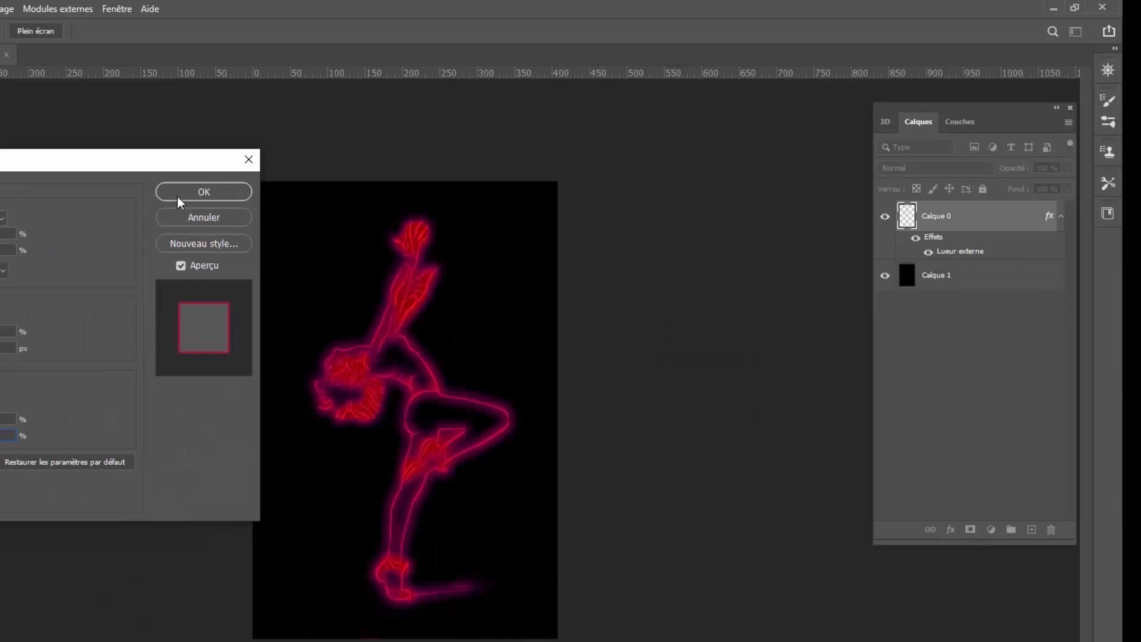
{"action": "left_click", "coordinate": [177, 190]}
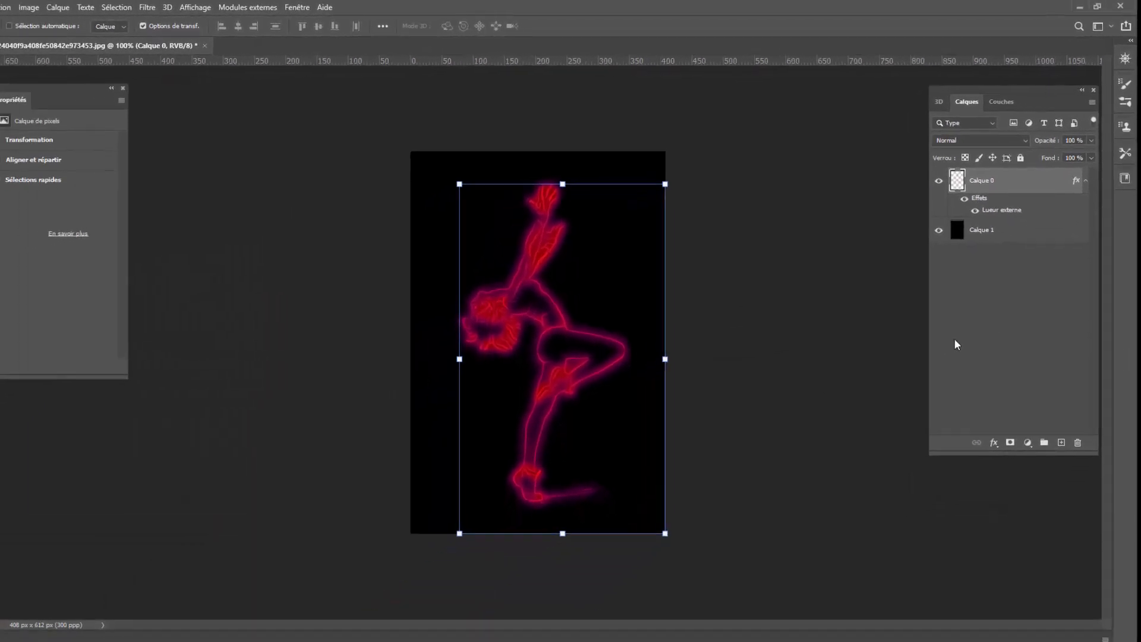
{"action": "left_click", "coordinate": [963, 389]}
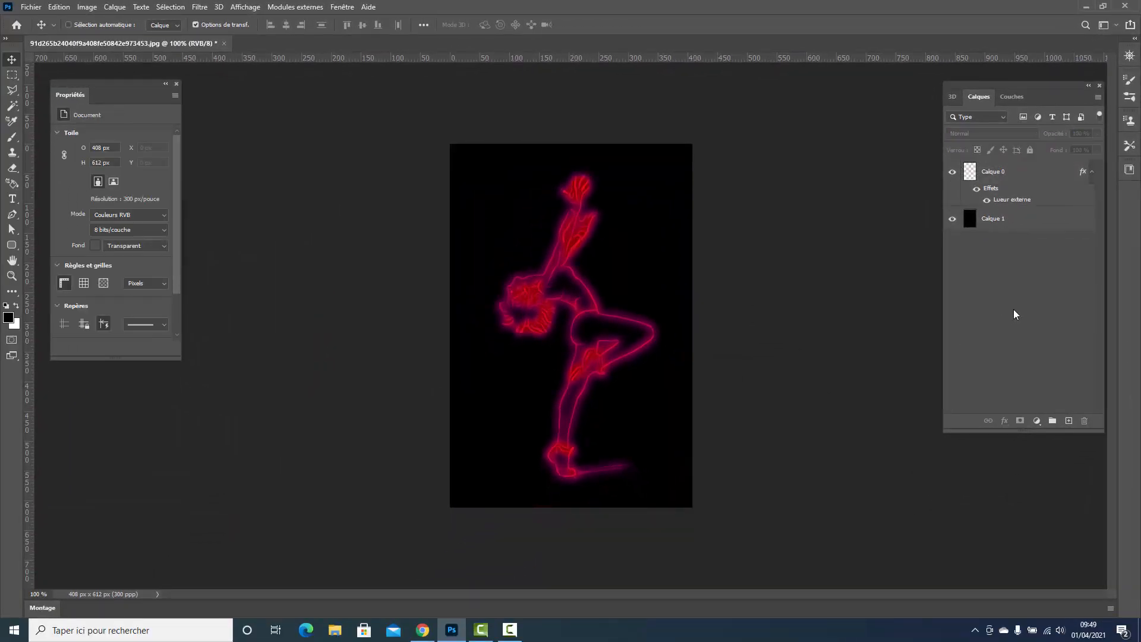